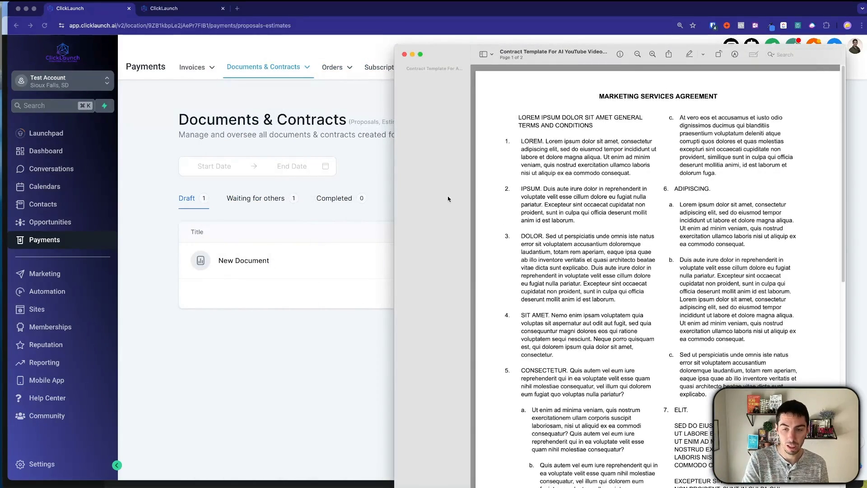
Step: Select the contract PDF's opening terms in Preview to show the copy problem
drag(469, 54, 382, 32)
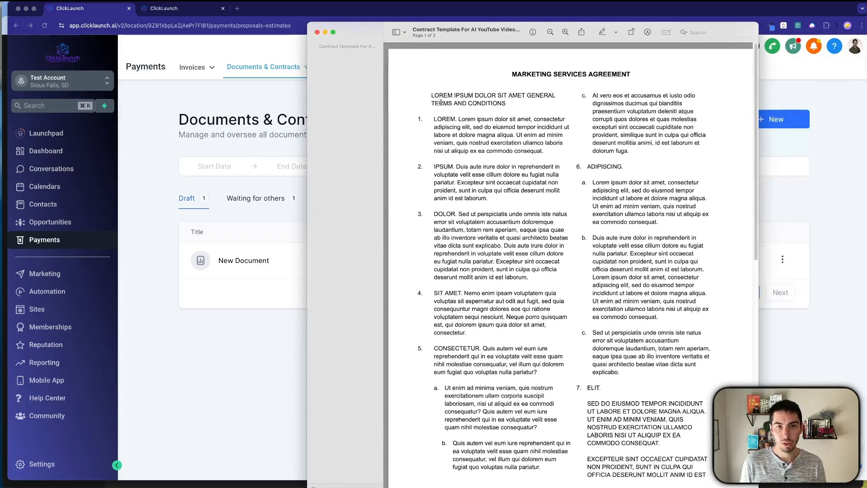
drag(428, 95, 521, 268)
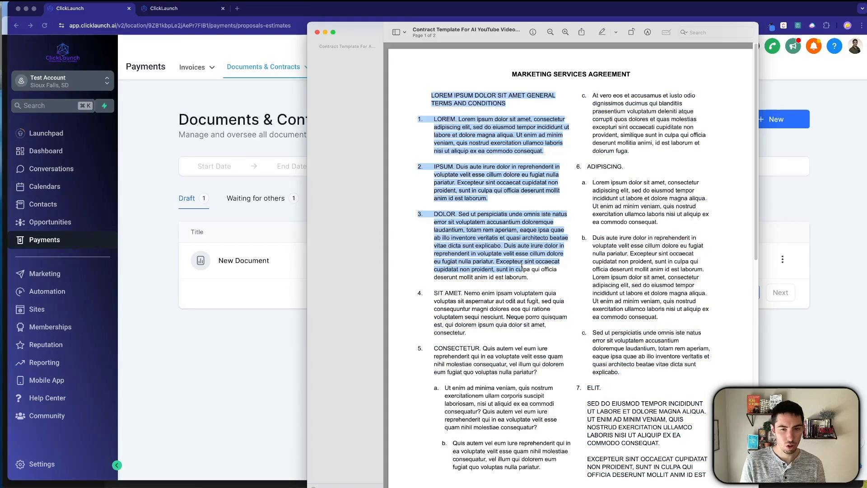
click(535, 222)
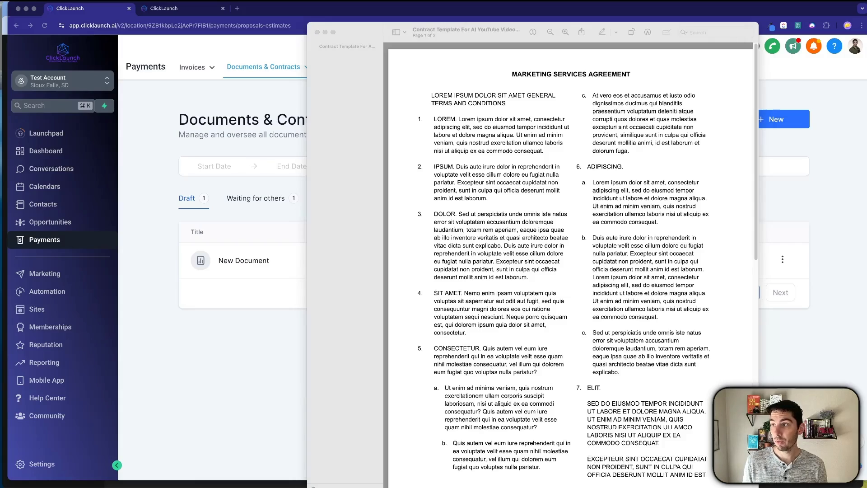
Step: Select the Amazon PDF's MAJOR INFO panel text, then close both PDF windows
key(super+grave)
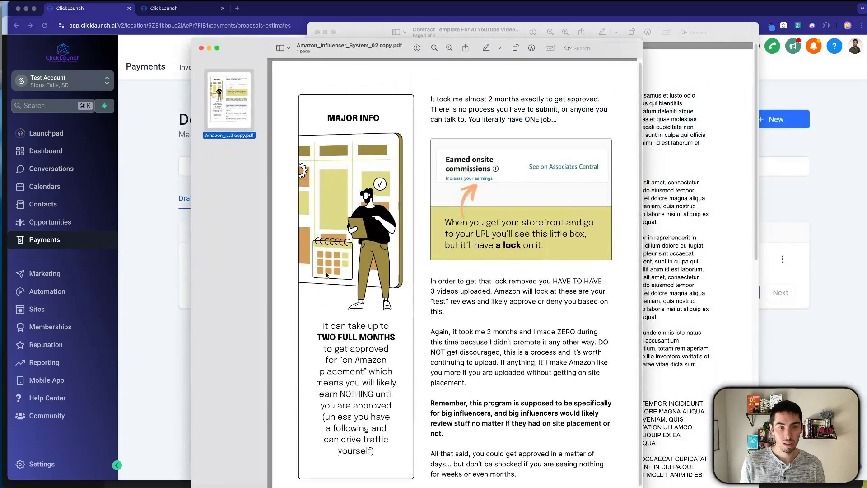
drag(329, 326, 371, 425)
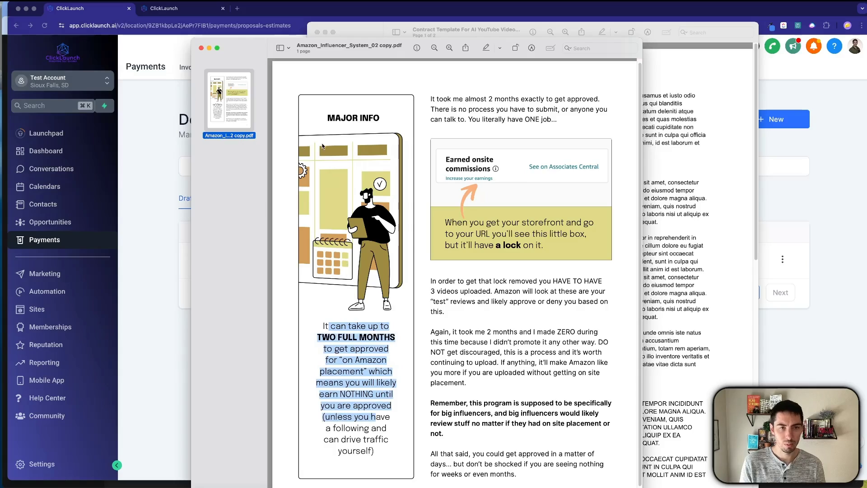
key(super+w)
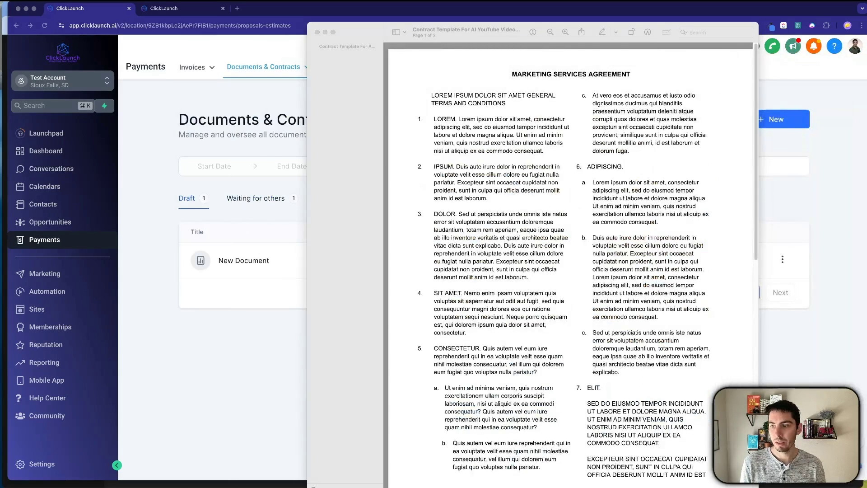
key(super+w)
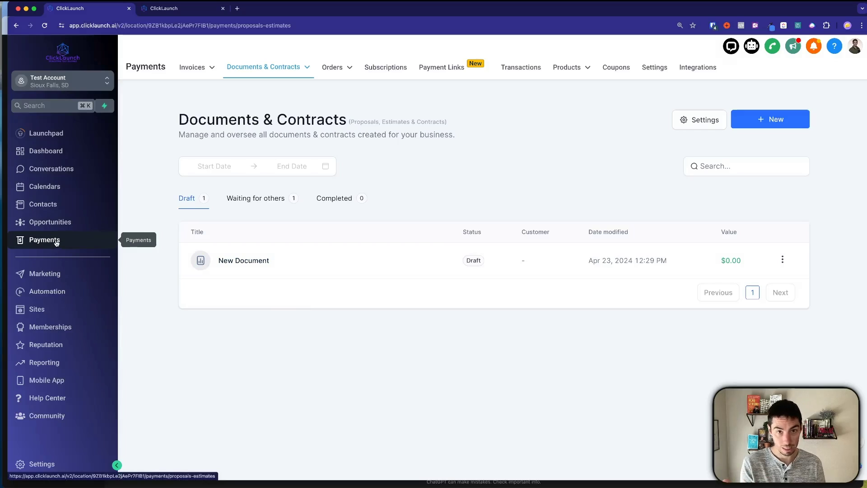
Step: Add a Text element to the New Document page in ClickLaunch
mouse_move(253, 70)
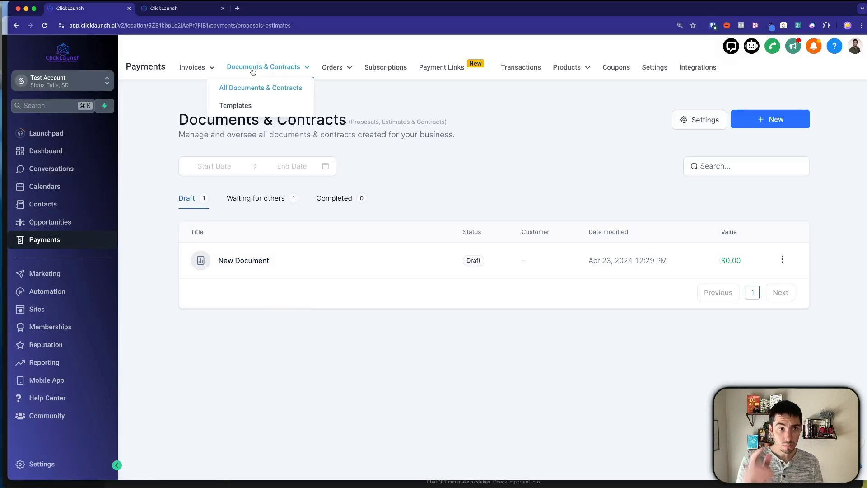
click(180, 8)
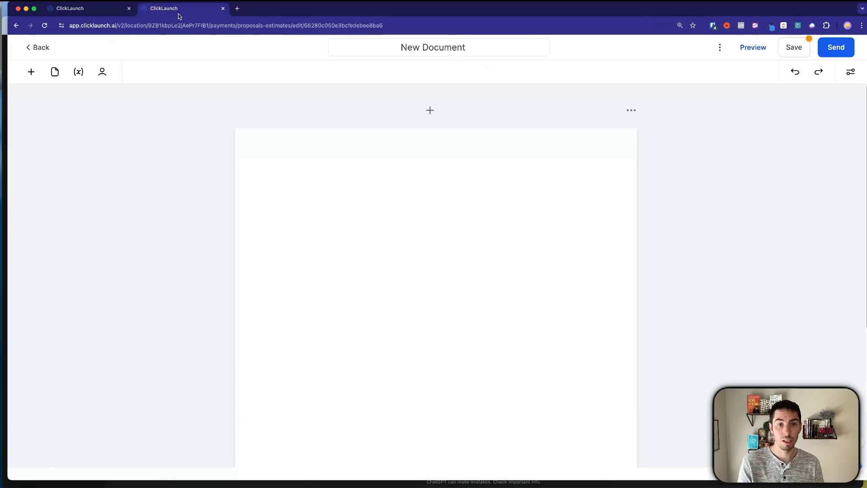
click(31, 72)
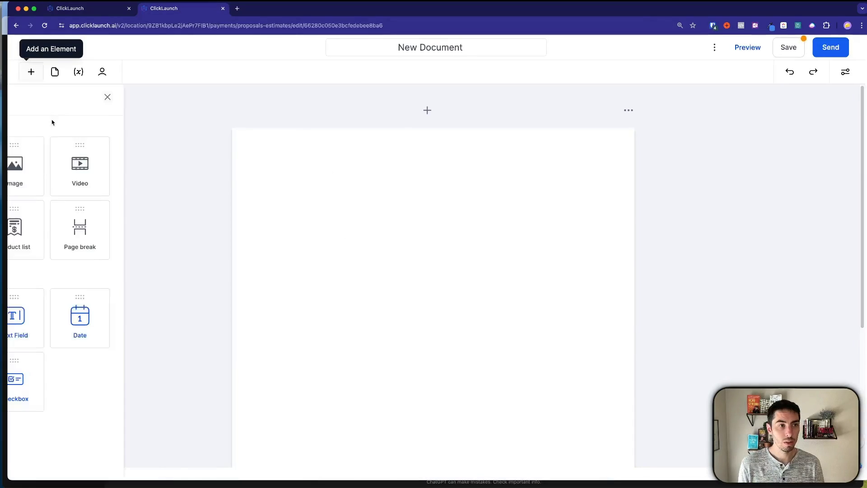
drag(71, 175, 395, 208)
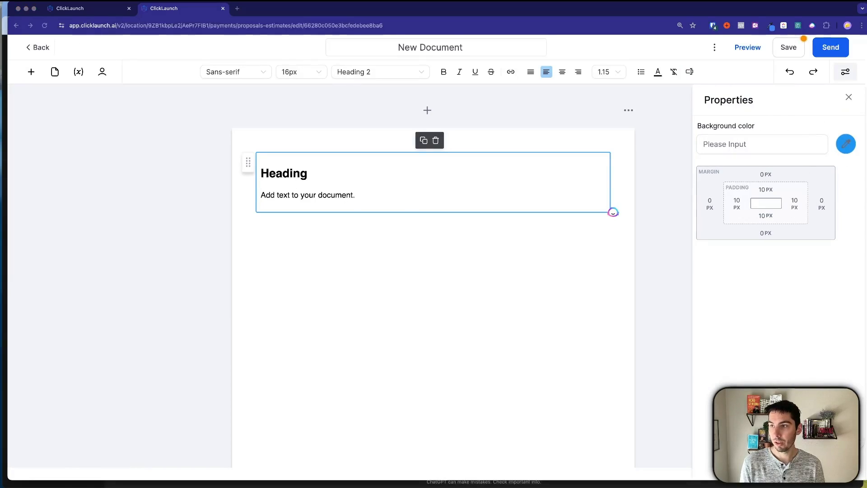
Step: Copy all of the contract PDF's text and paste it into the text block
key(super+Tab)
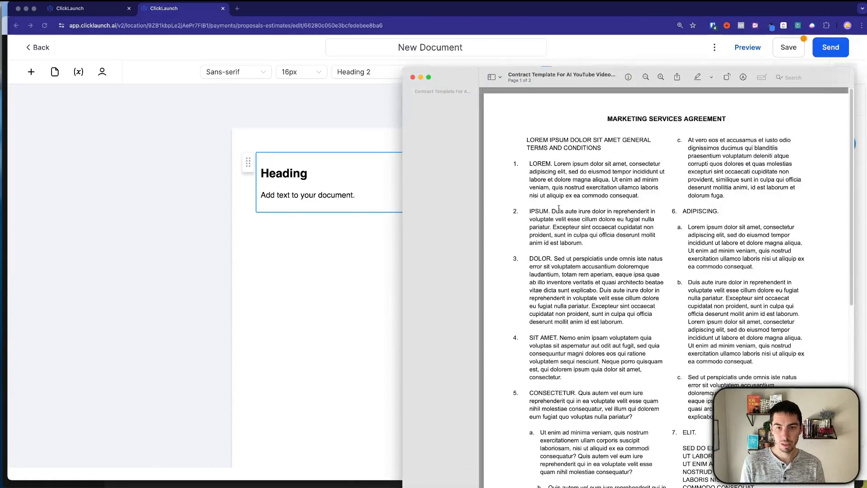
key(super+a)
key(super+Tab)
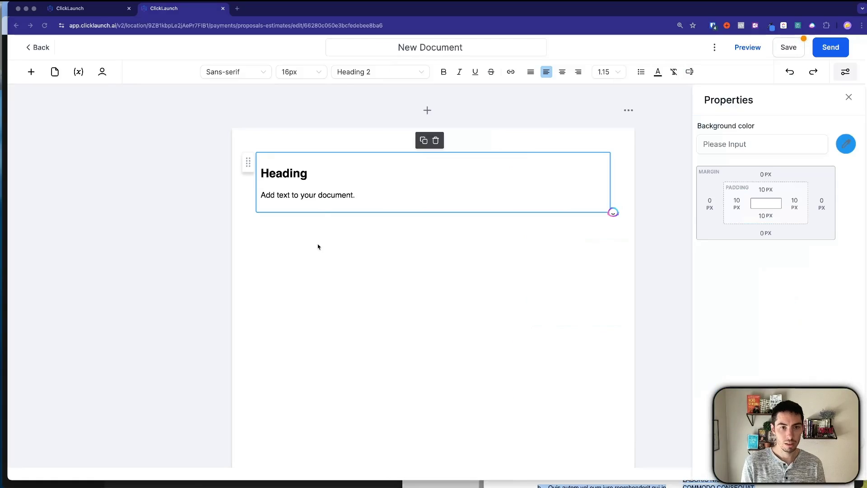
key(super+a)
key(super+v)
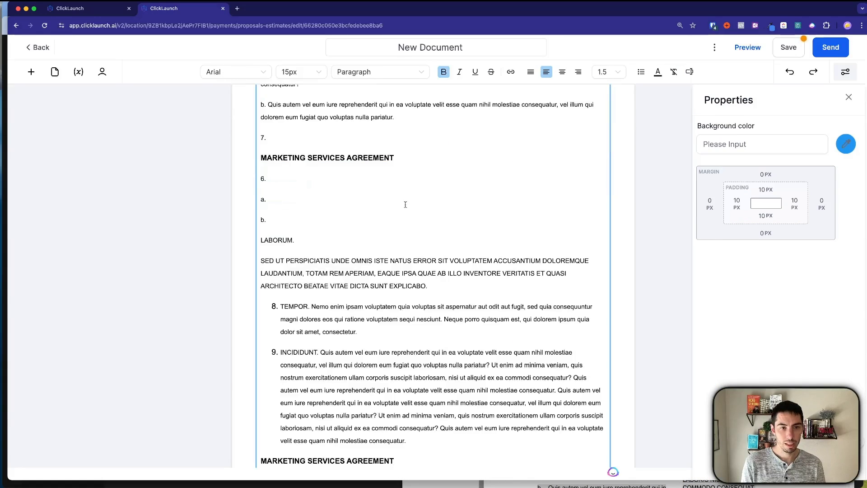
scroll(405, 206, up, 3)
scroll(325, 229, up, 15)
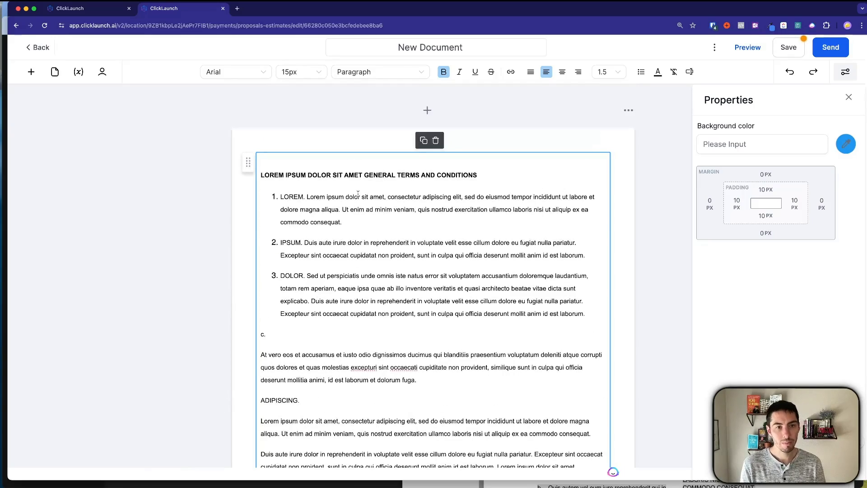
Step: Undo the contract paste, test-paste the Amazon influencer text, undo it, and open ChatGPT
key(super+z)
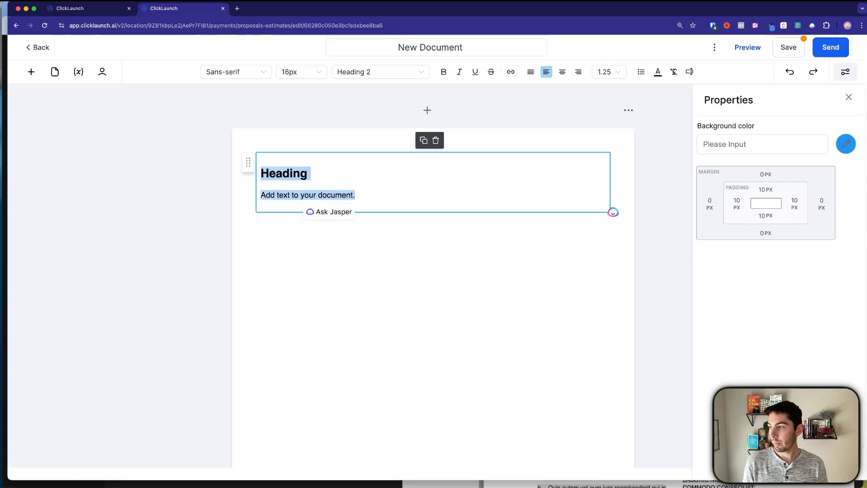
key(super+Tab)
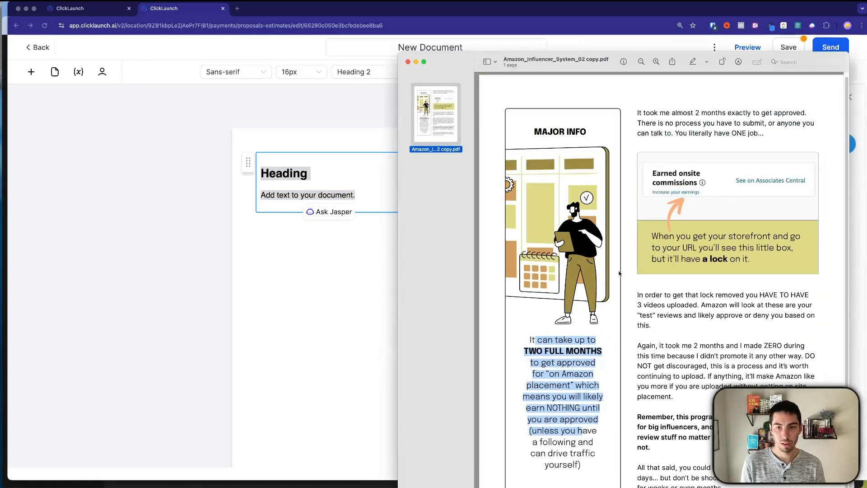
click(346, 275)
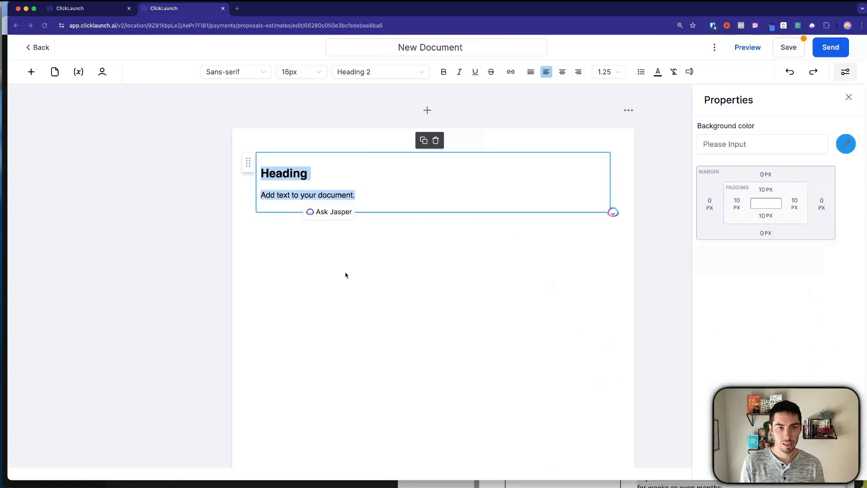
key(super+v)
scroll(374, 276, up, 10)
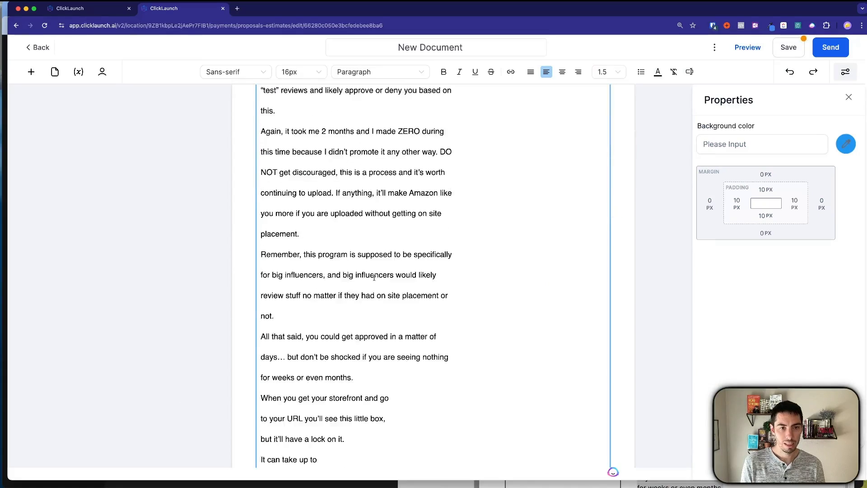
scroll(374, 278, down, 2)
scroll(374, 278, up, 2)
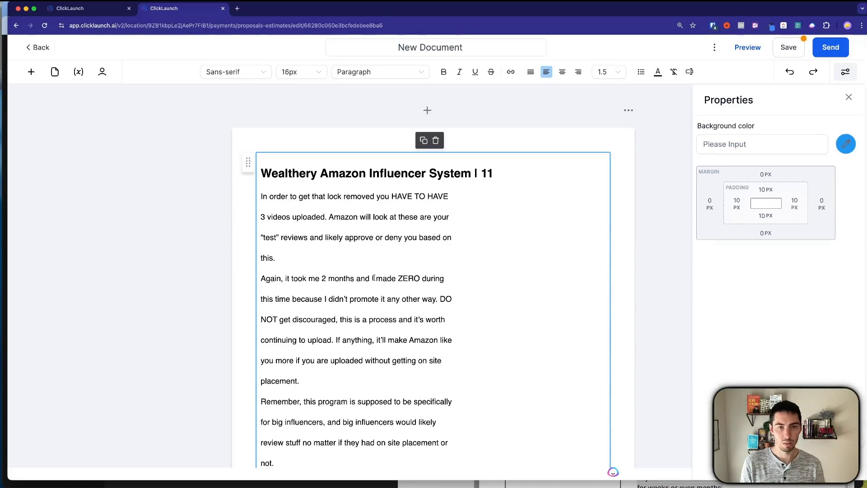
key(super+z)
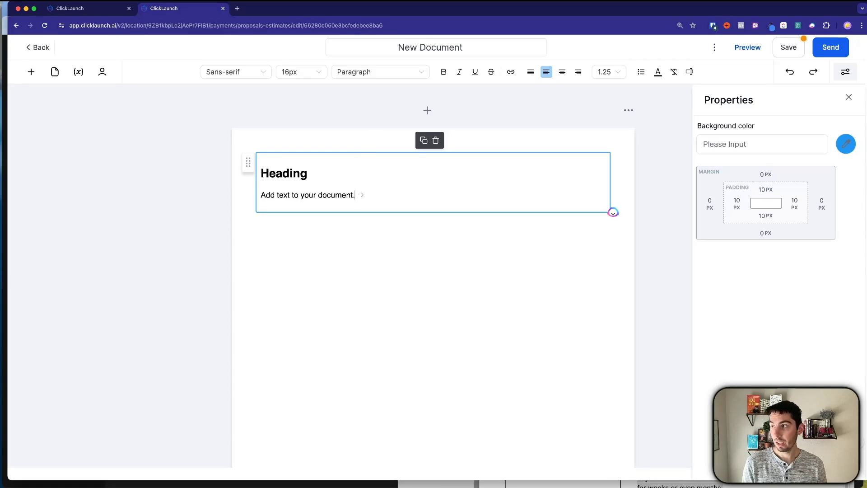
key(alt+space)
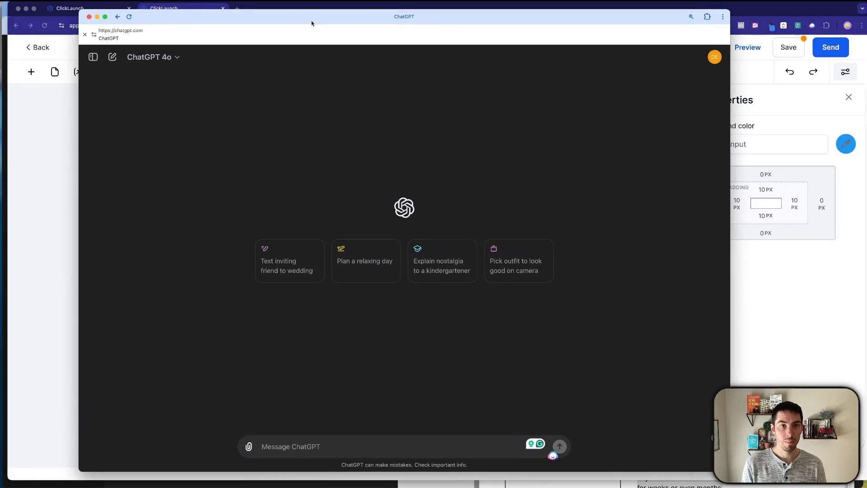
Step: Attach the contract template PDF and ask ChatGPT to convert it to copy-pasteable text unchanged
drag(311, 21, 323, 13)
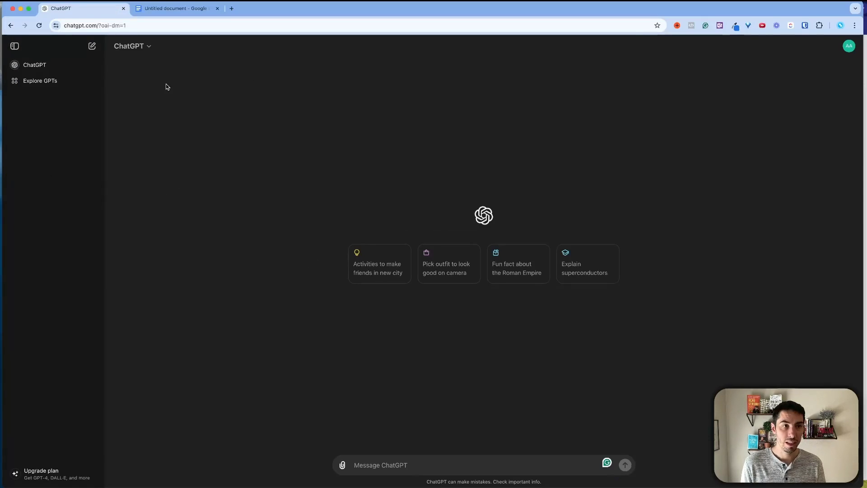
click(343, 466)
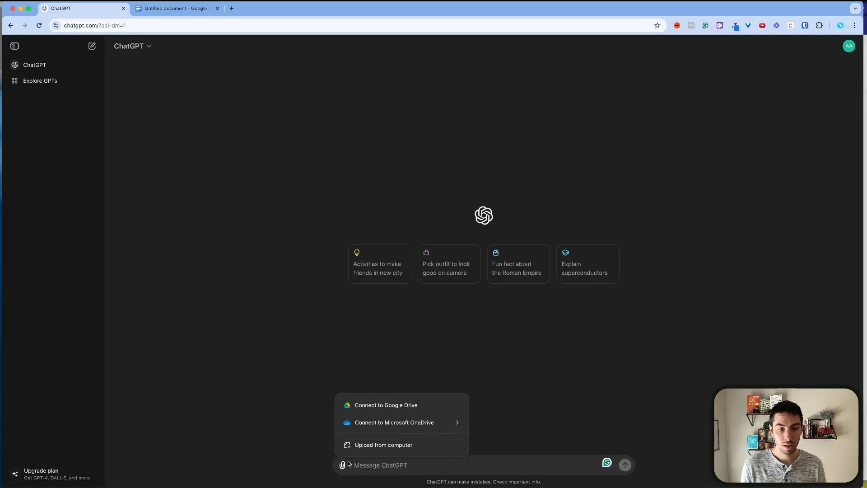
click(405, 466)
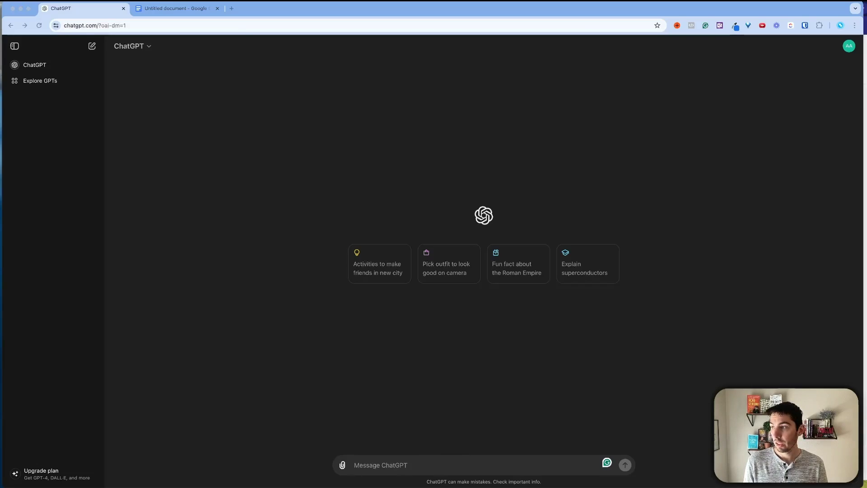
drag(865, 206, 448, 389)
click(400, 459)
text(Please convert this to text that I can copy and paste. Do not change any of the content.)
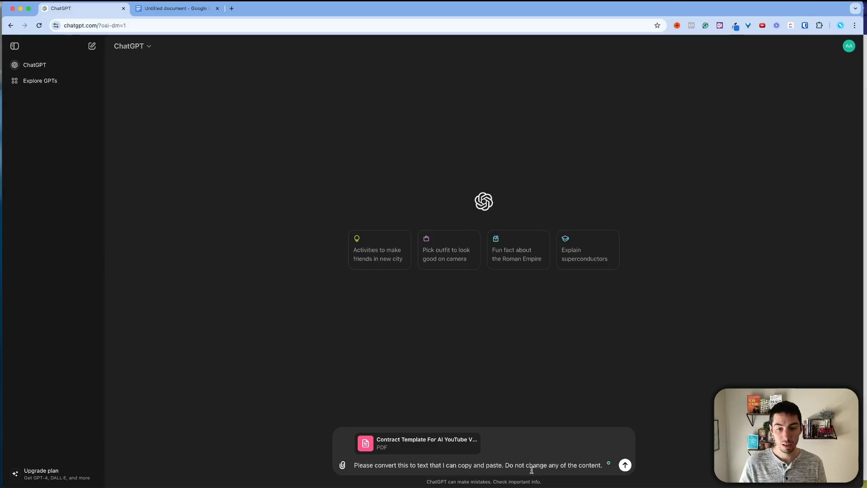
key(Return)
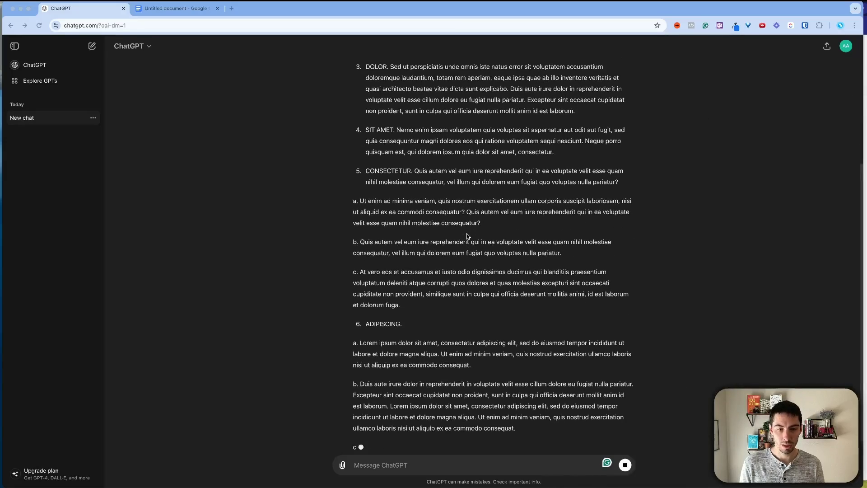
Step: Copy ChatGPT's full converted agreement reply, through section 9 INCIDIDUNT, for Google Docs
scroll(451, 271, up, 3)
scroll(451, 271, down, 5)
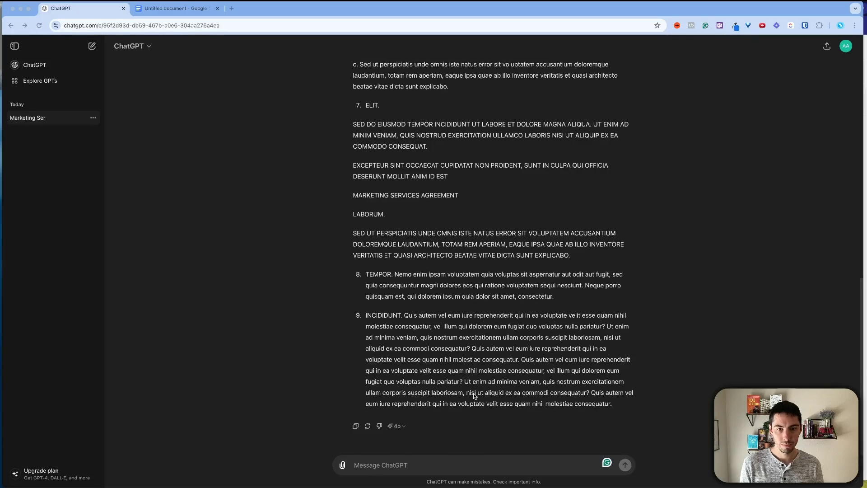
drag(615, 405, 355, 138)
scroll(374, 176, up, 10)
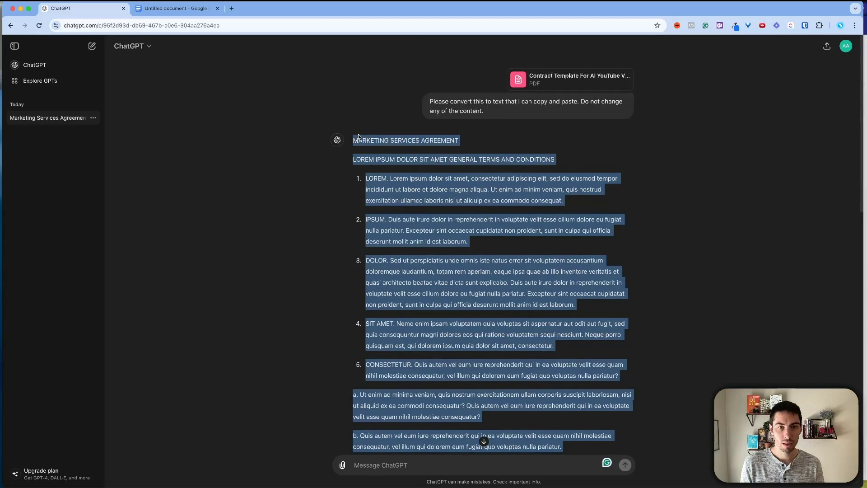
scroll(357, 316, down, 20)
click(356, 425)
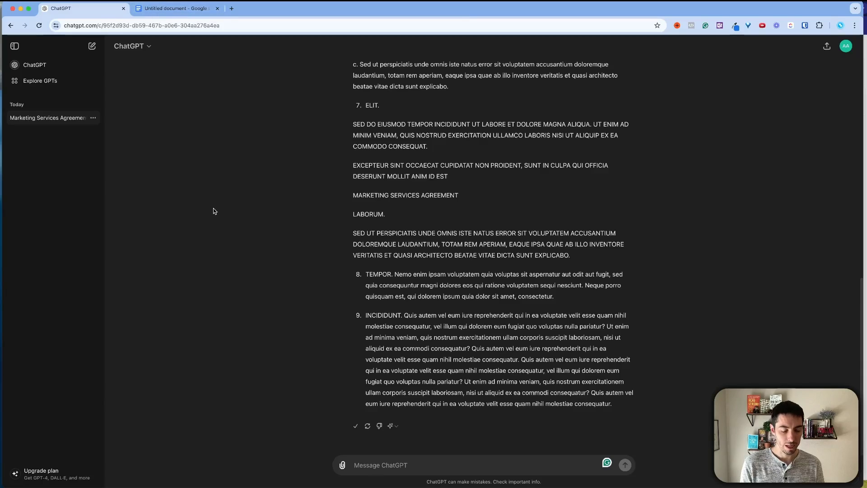
key(ctrl+Tab)
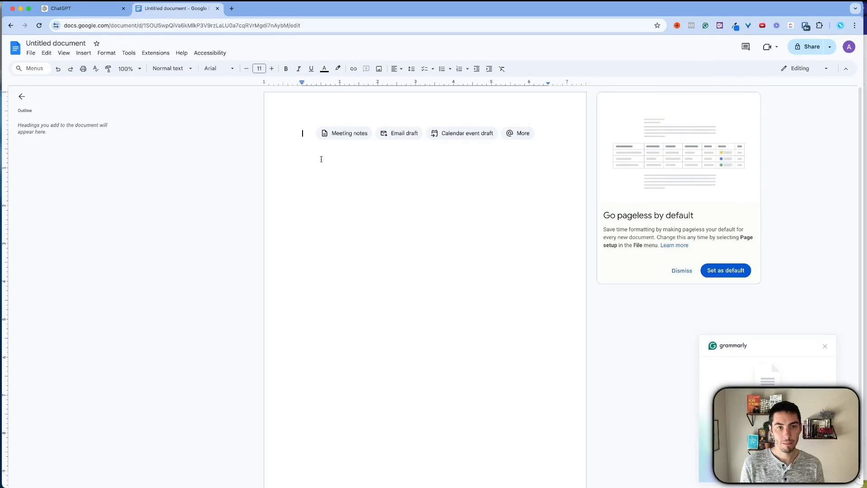
Step: Paste the Marketing Services Agreement text into the untitled Google Doc and return to the top
key(super+v)
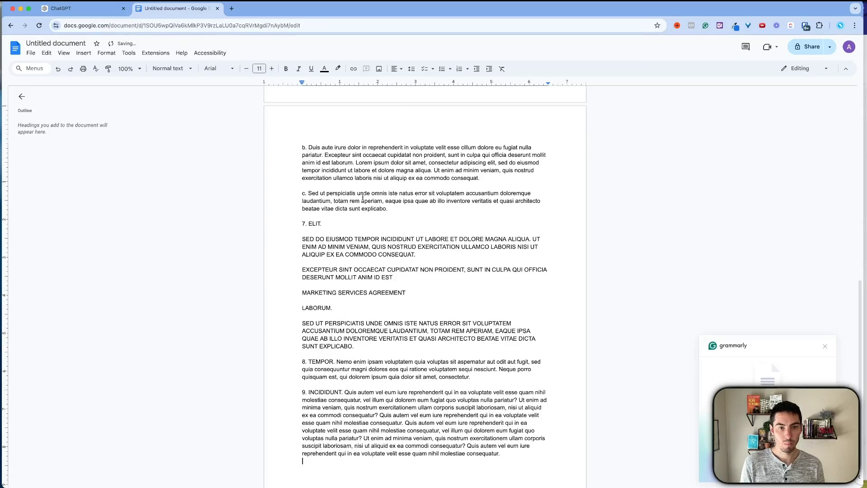
key(super+Up)
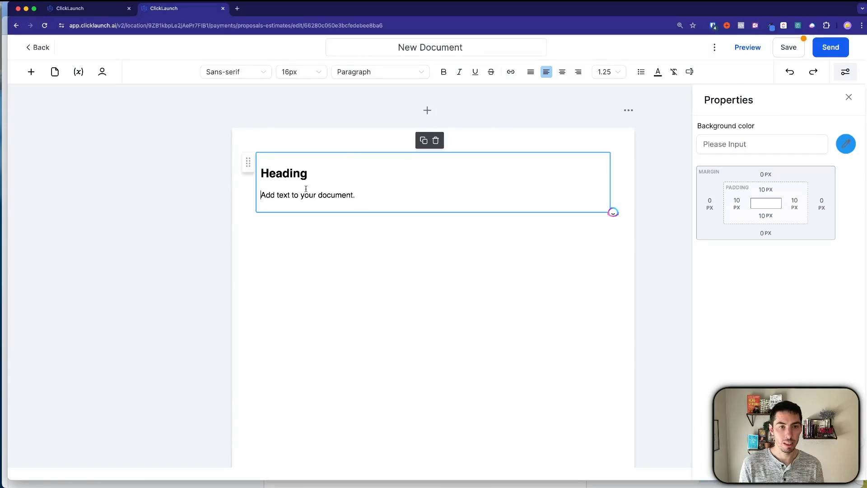
Step: Replace the ClickLaunch block's placeholder with the Marketing Services Agreement text and review it
key(super+a)
key(super+v)
key(super+Up)
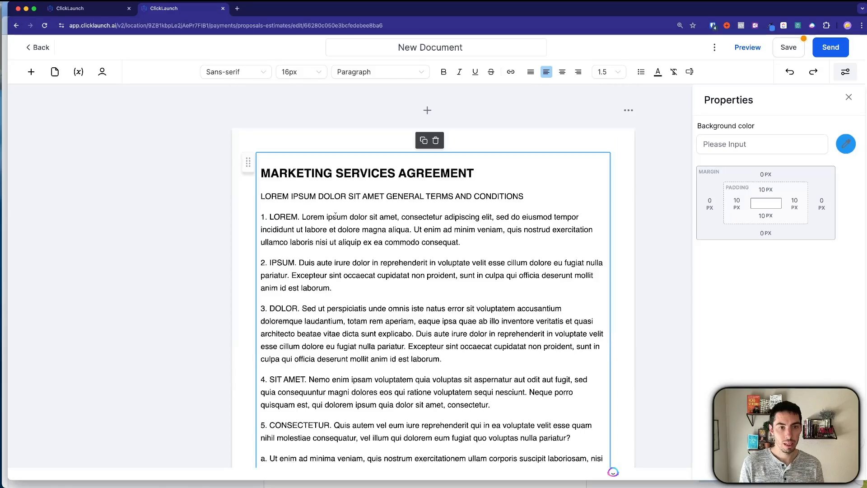
scroll(291, 367, down, 15)
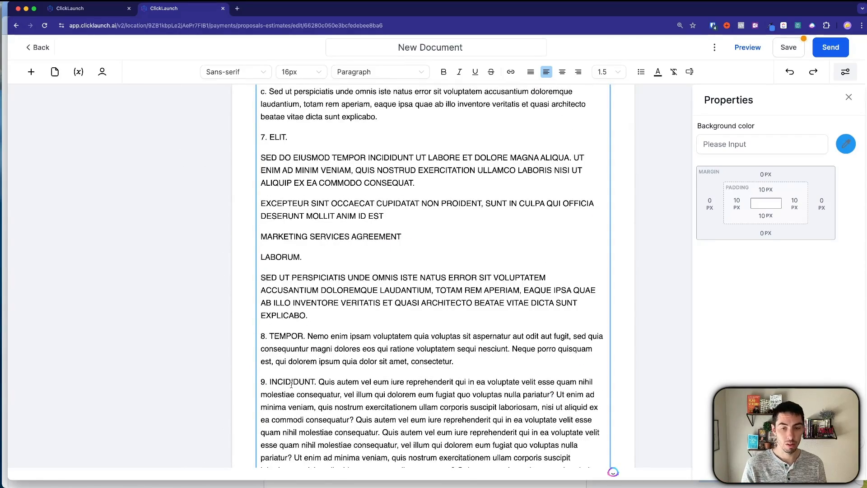
click(6, 134)
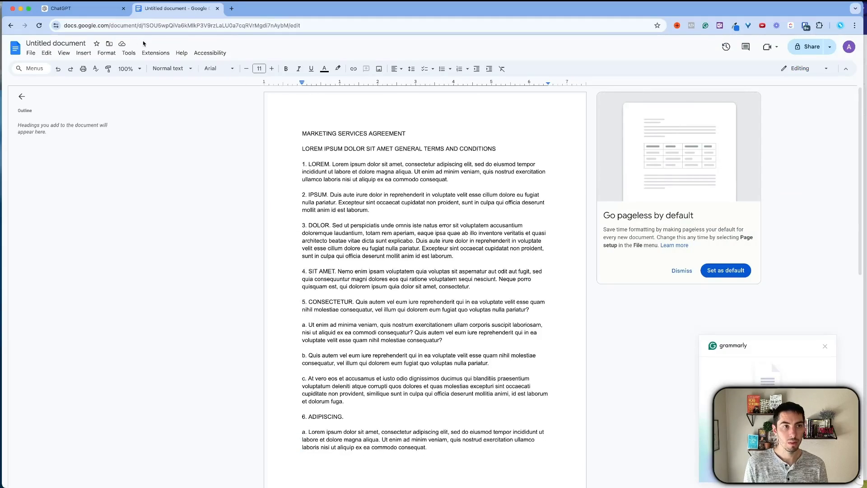
click(108, 9)
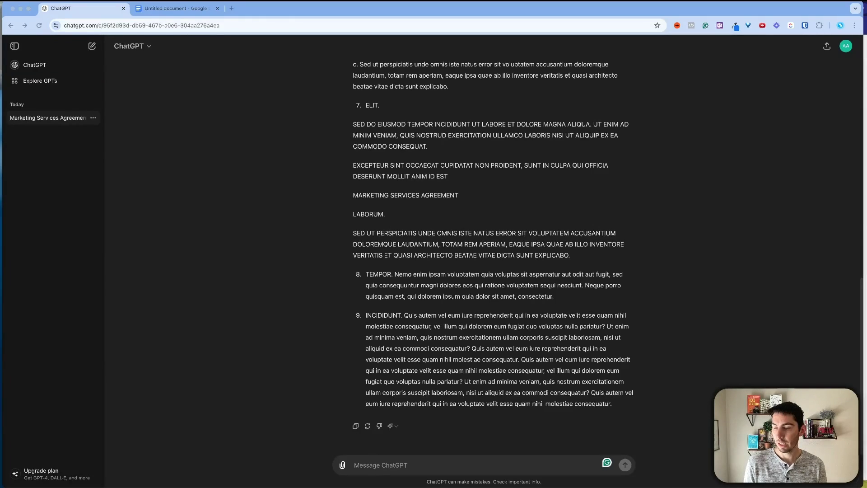
Step: Send the Amazon influencer PDF with 'Now this one please' and select the extracted reply
drag(866, 221, 414, 448)
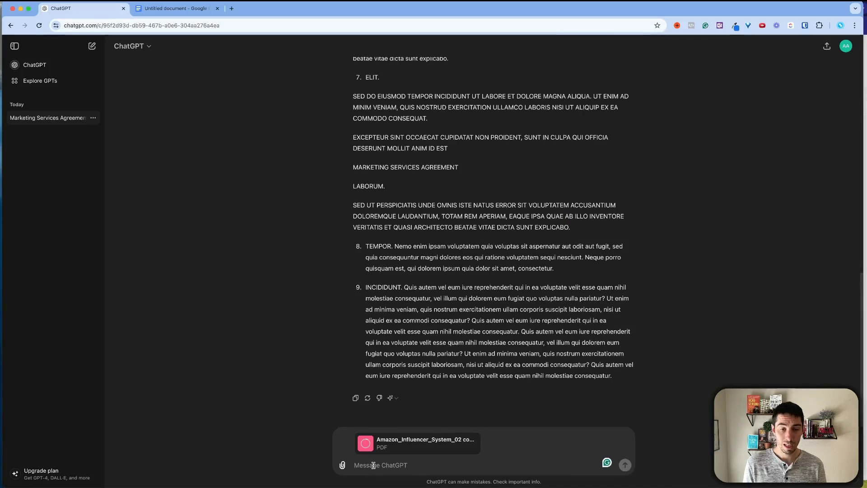
text(Now)
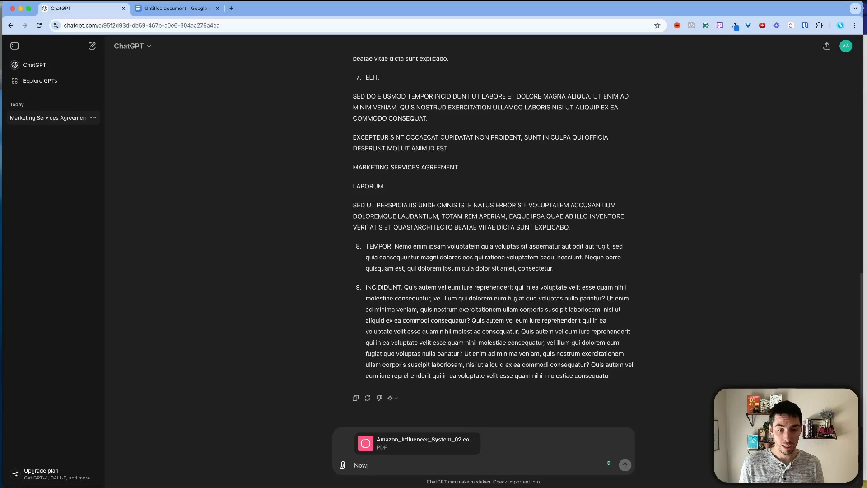
text( this one ple)
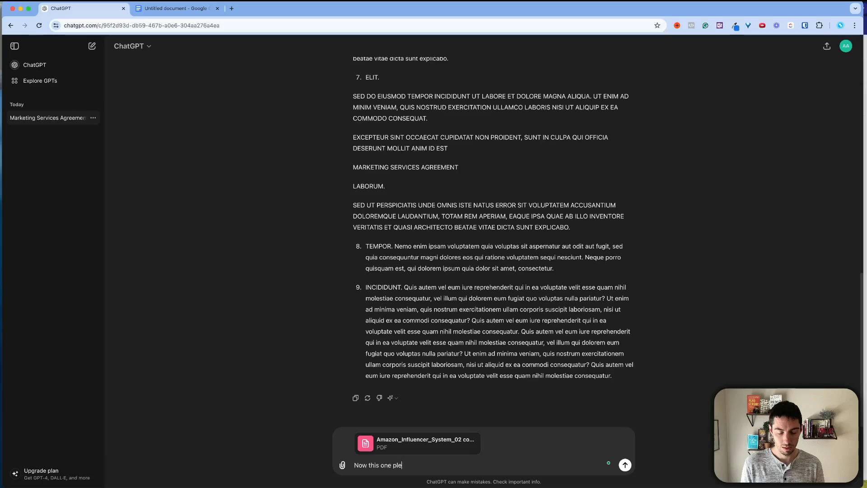
text(ase)
key(Return)
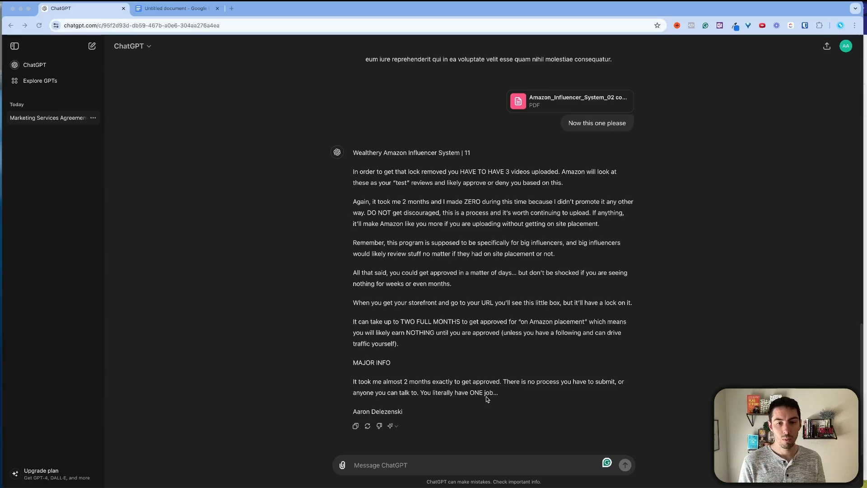
drag(501, 393, 354, 160)
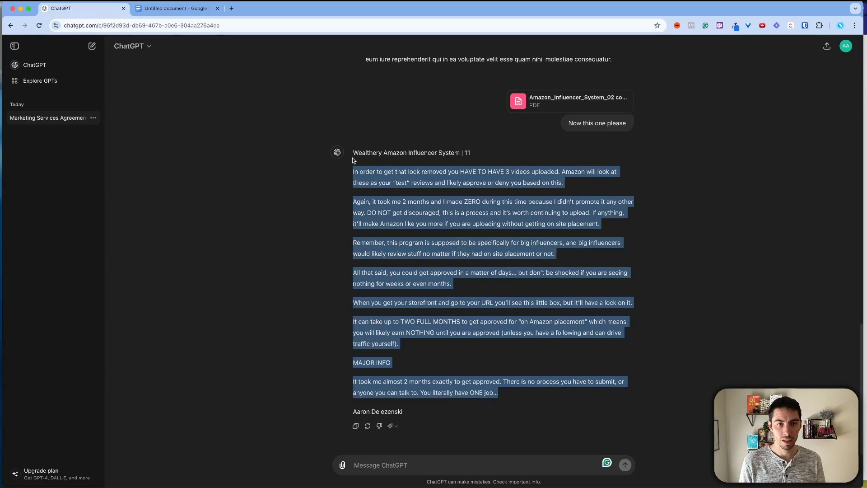
Step: Paste the Amazon influencer text without formatting on a new line after the agreement
click(176, 9)
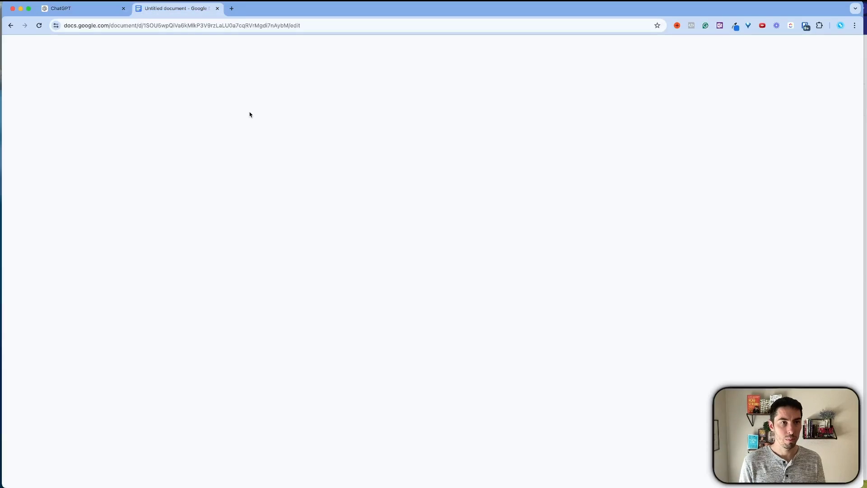
key(super+Down)
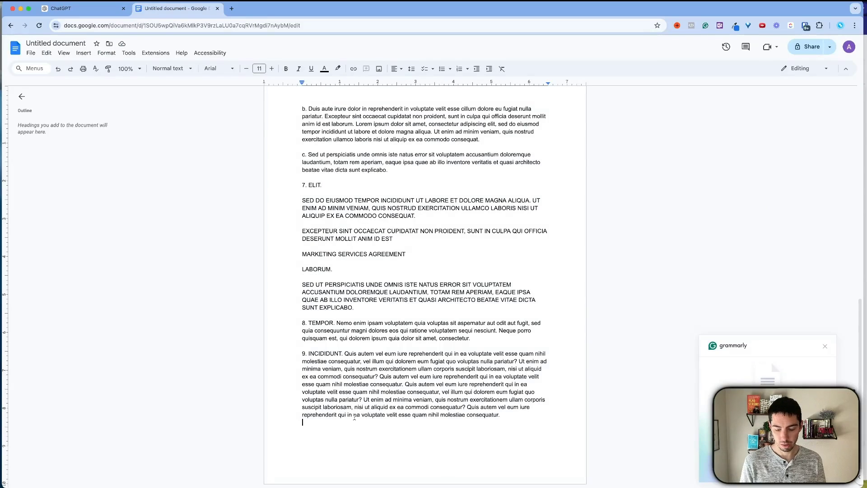
key(Return)
key(super+v)
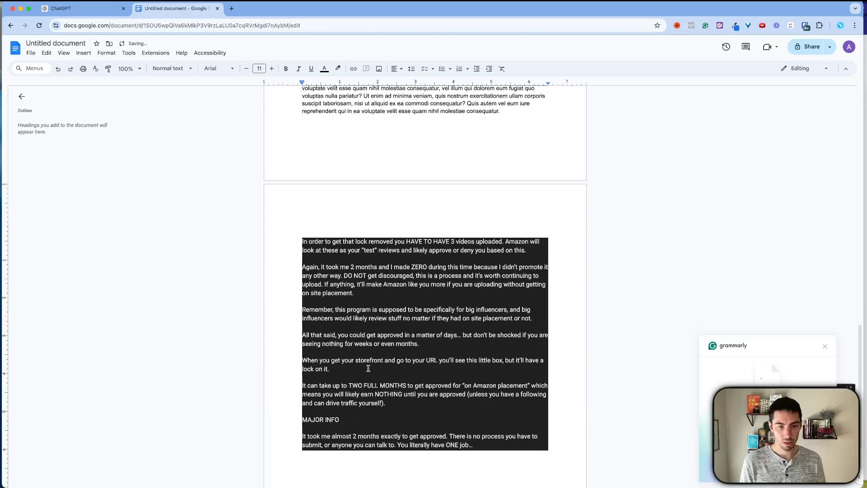
key(super+z)
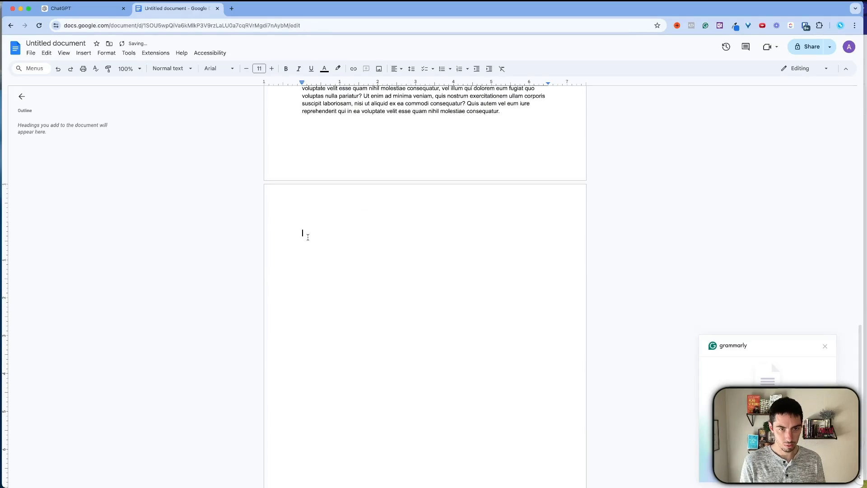
right_click(309, 236)
click(344, 283)
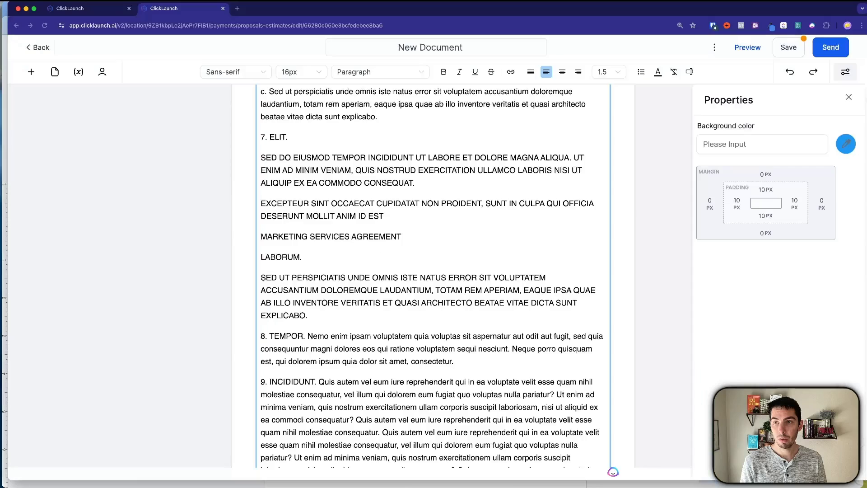
Step: Add a new page with a text block holding the pasted Amazon influencer text
scroll(362, 324, down, 3)
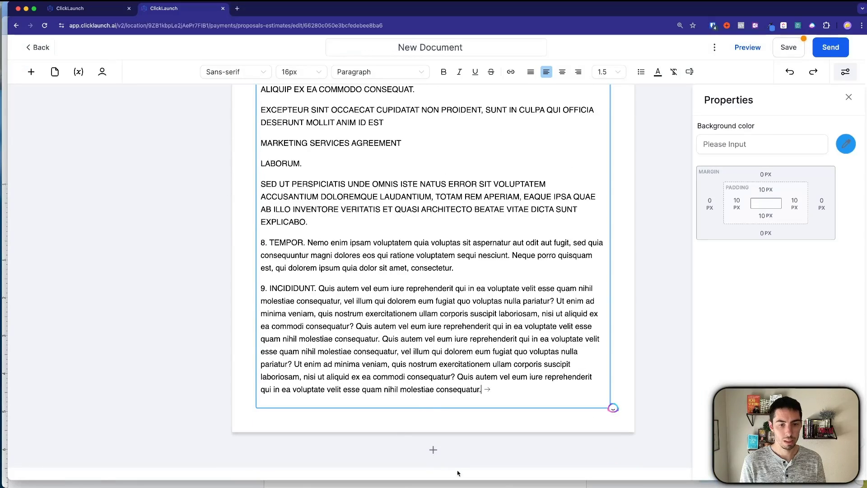
click(433, 449)
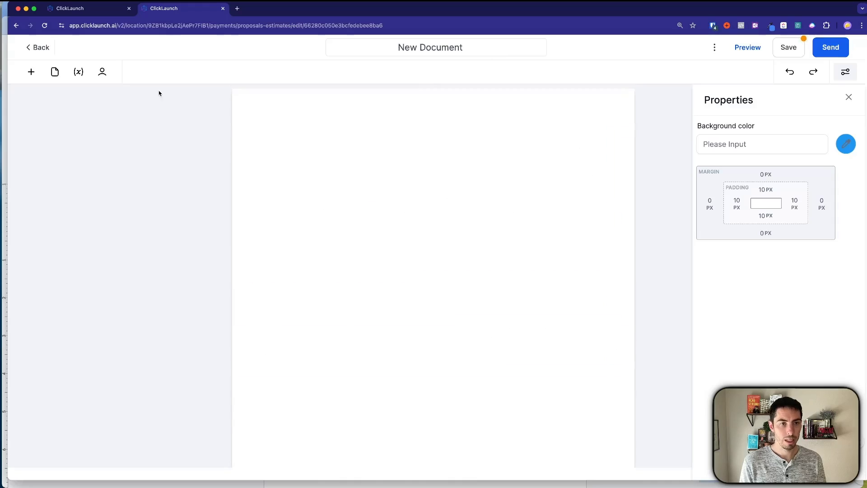
click(31, 72)
drag(57, 171, 334, 180)
key(super+a)
key(super+v)
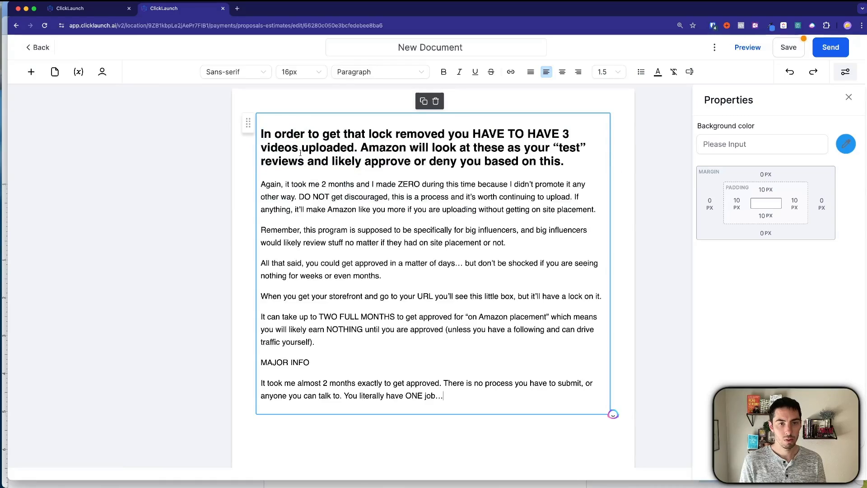
Step: Insert two blank lines above the first paragraph and restyle it from heading to Paragraph
click(397, 275)
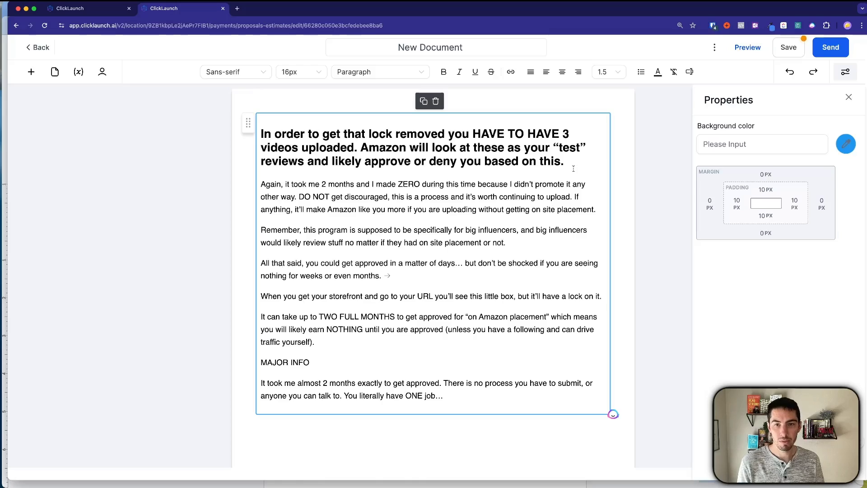
drag(566, 163, 260, 134)
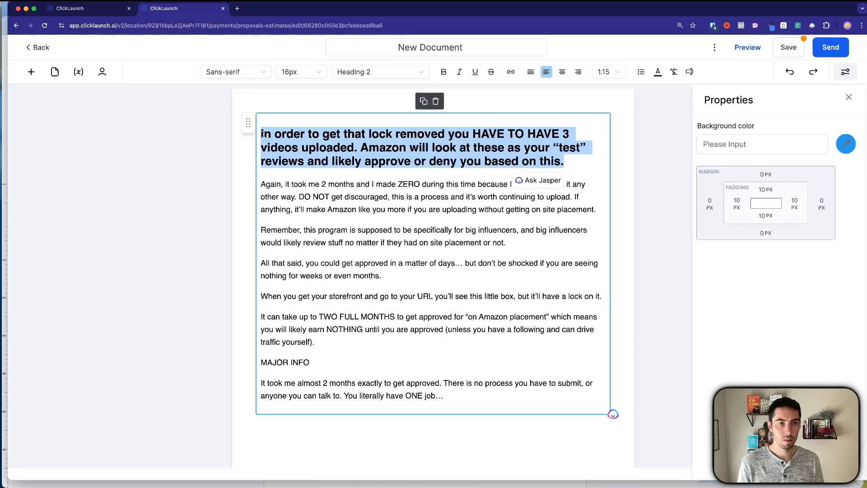
click(262, 135)
key(Return)
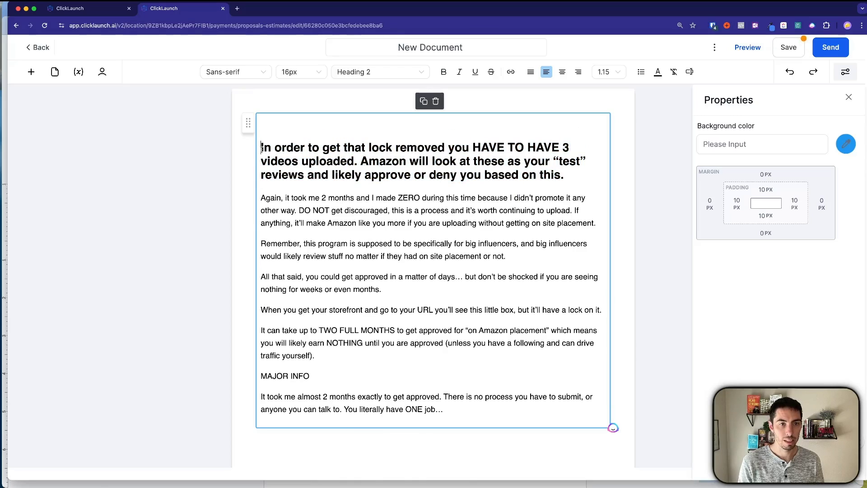
key(Return)
drag(262, 159, 566, 188)
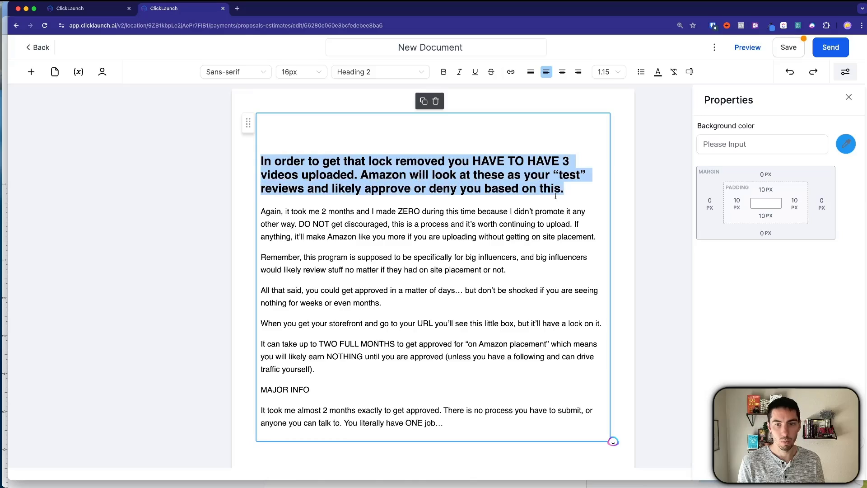
click(367, 71)
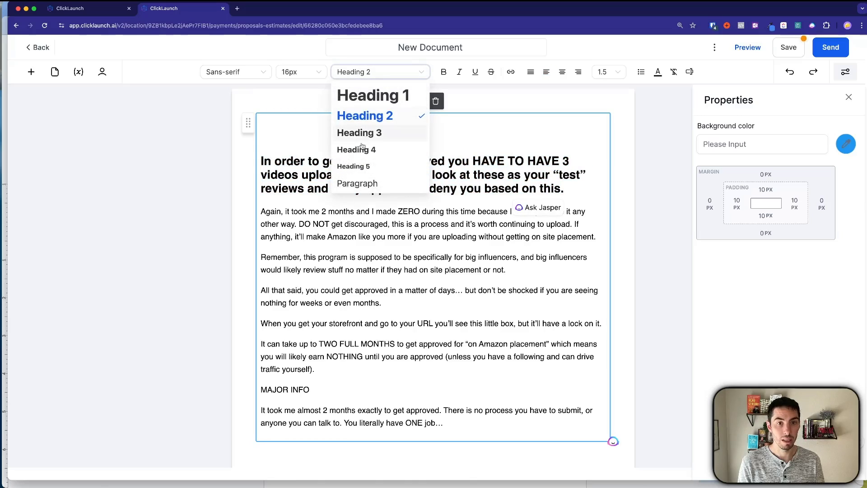
click(357, 183)
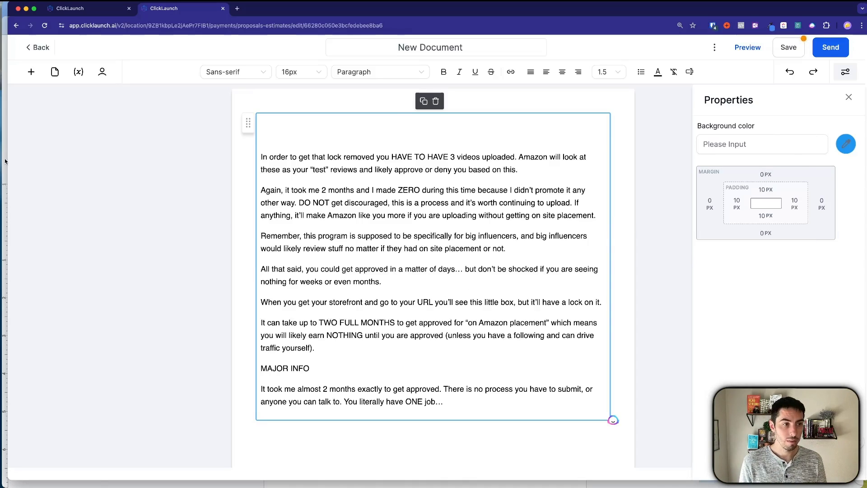
key(ctrl+Right)
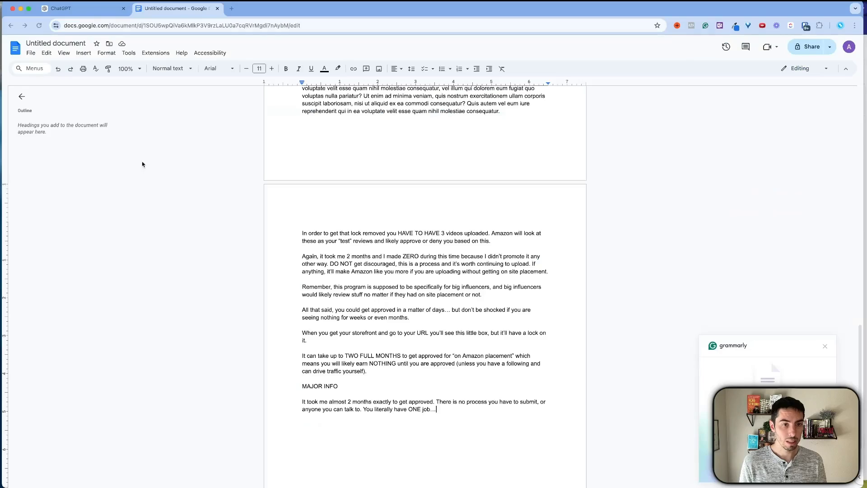
Step: Preview the IMG_0789.jpeg photo in Quick Look and toggle its Live Text highlighting on and off
click(81, 8)
click(419, 460)
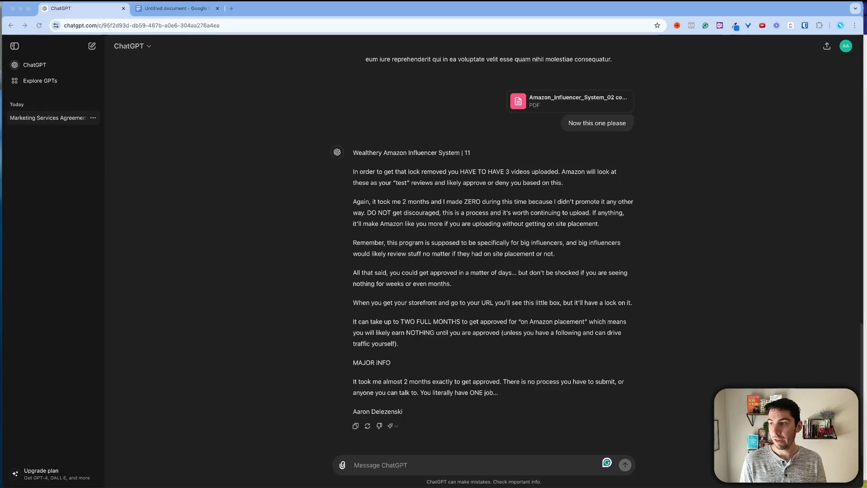
key(space)
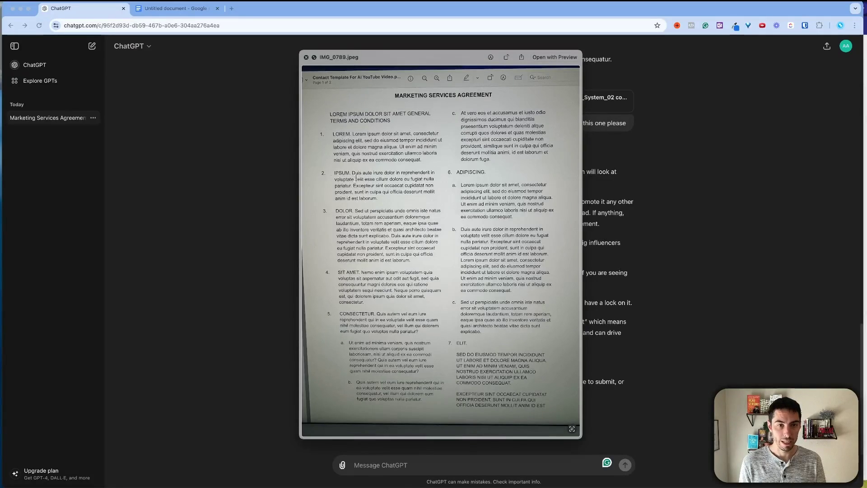
click(572, 429)
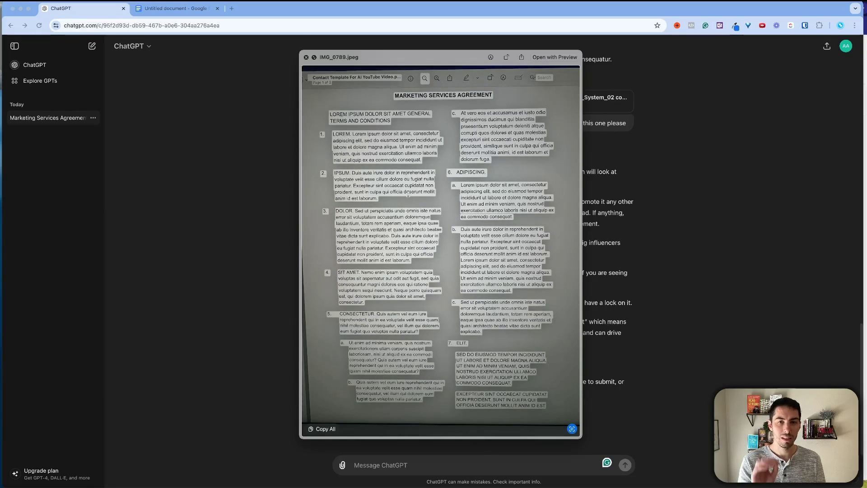
click(572, 429)
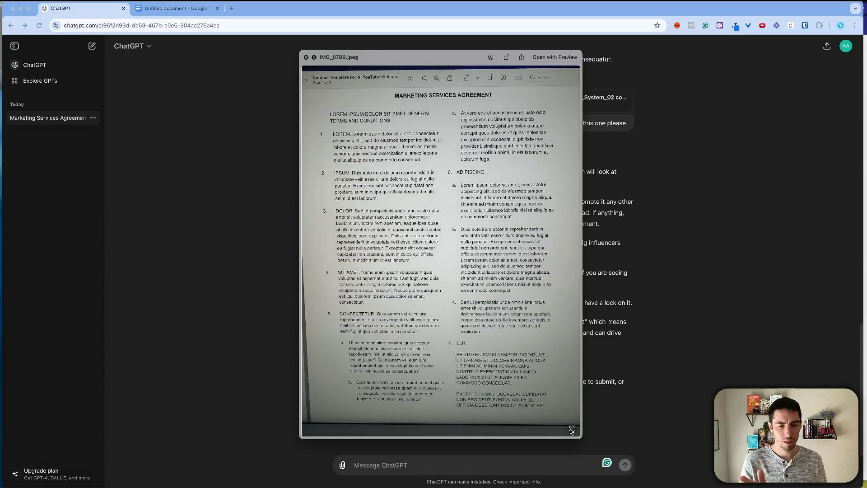
Step: Close the photo preview and Cmd-Tab away to start a new ChatGPT window
key(space)
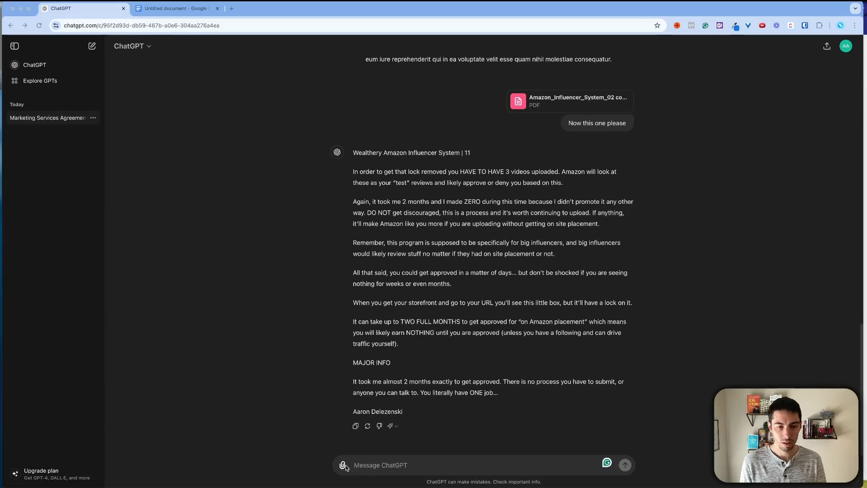
mouse_move(342, 466)
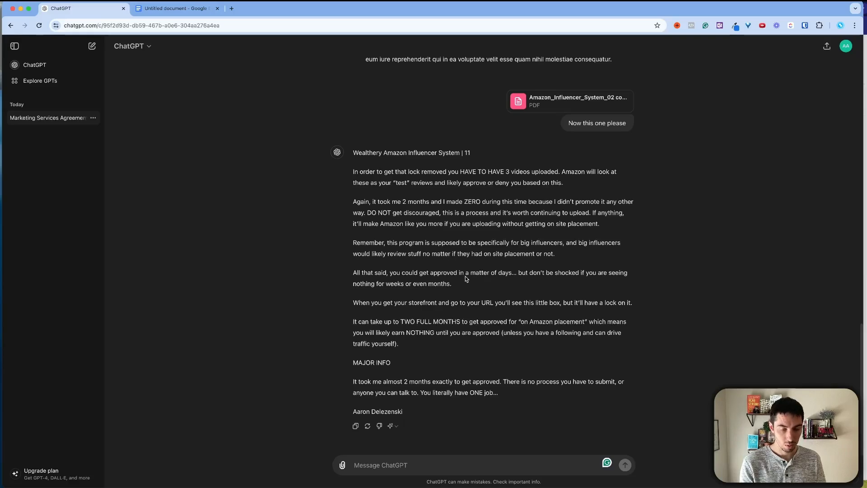
key(super+Tab)
key(super+Tab)
key(super+Tab)
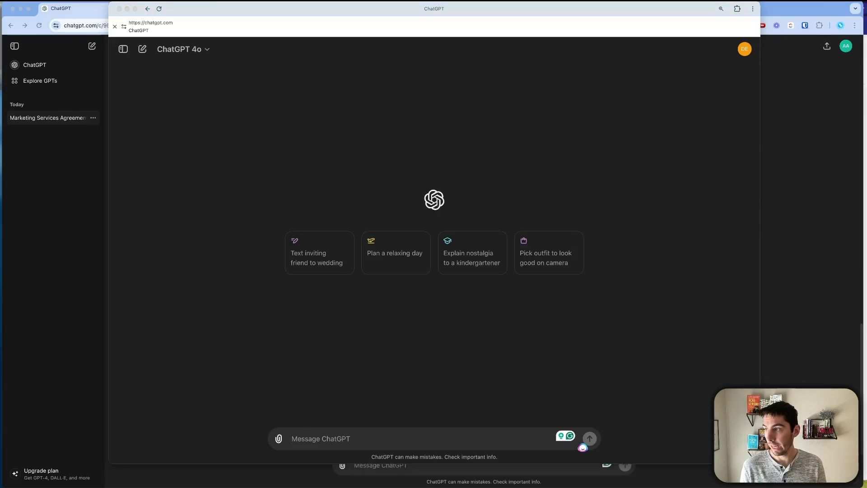
Step: Attach IMG_0789.HEIC to the new chat and send it with the pasted copyable-text request
drag(741, 242, 361, 329)
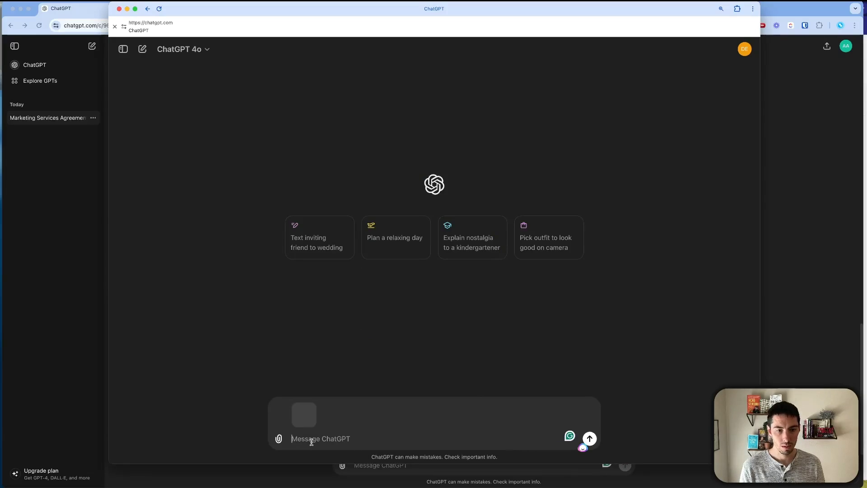
text(Please convert this to text that I can copy and paste. Do not change any of the content.)
key(super+a)
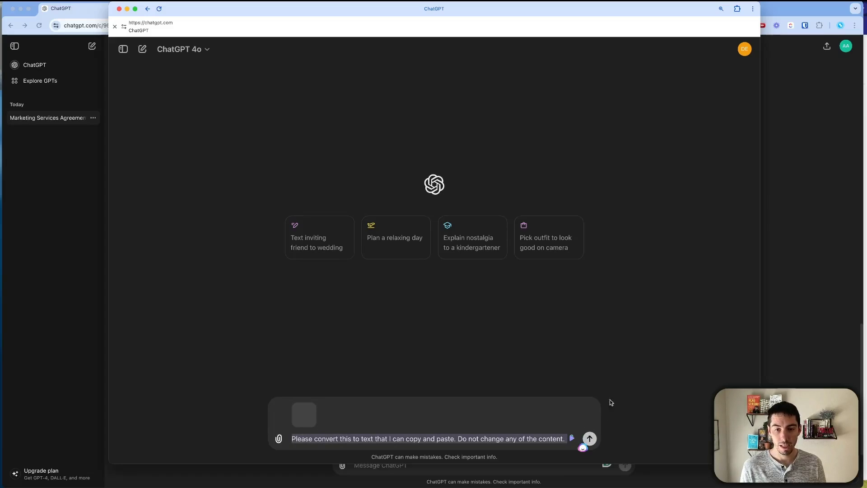
key(Return)
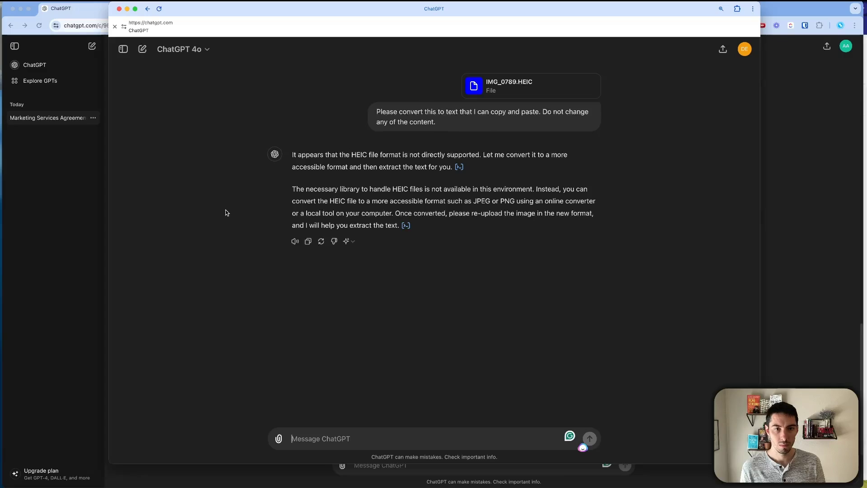
Step: Read the reply's sentence about HEIC not being supported and bring the Test folder window forward
drag(304, 191, 407, 190)
click(393, 190)
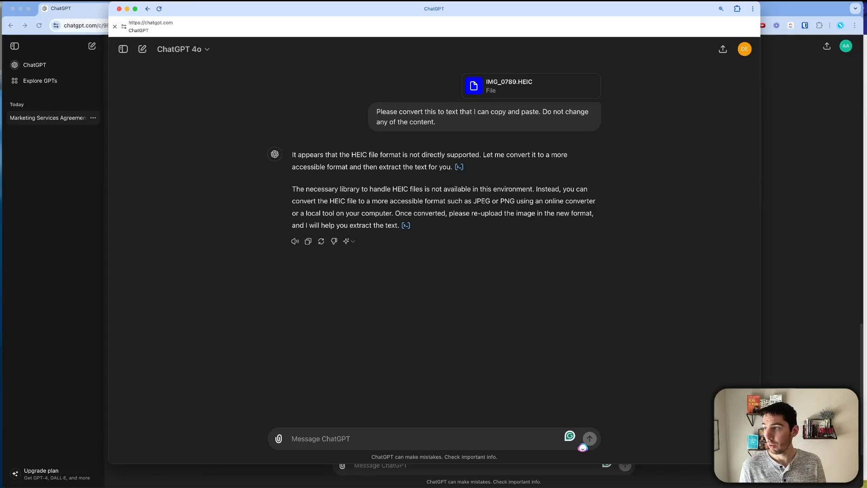
drag(866, 106, 179, 128)
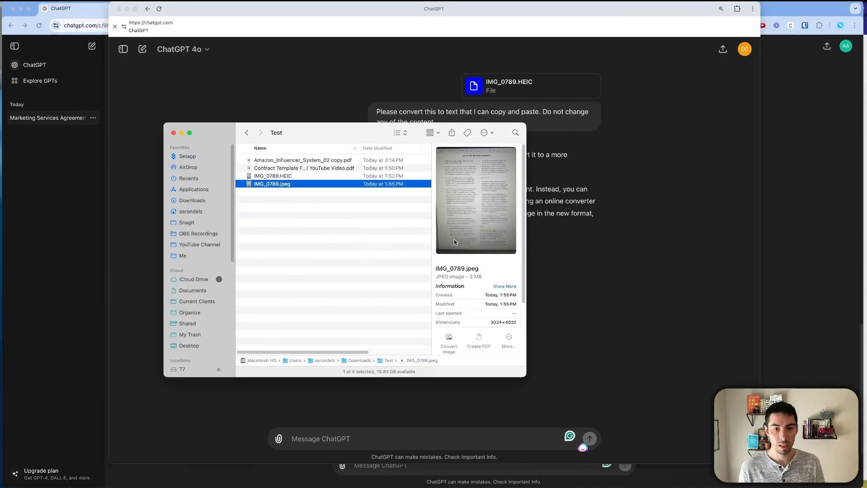
Step: Convert IMG_0789.HEIC to JPEG in Finder, keeping the default new file name
click(301, 211)
click(254, 185)
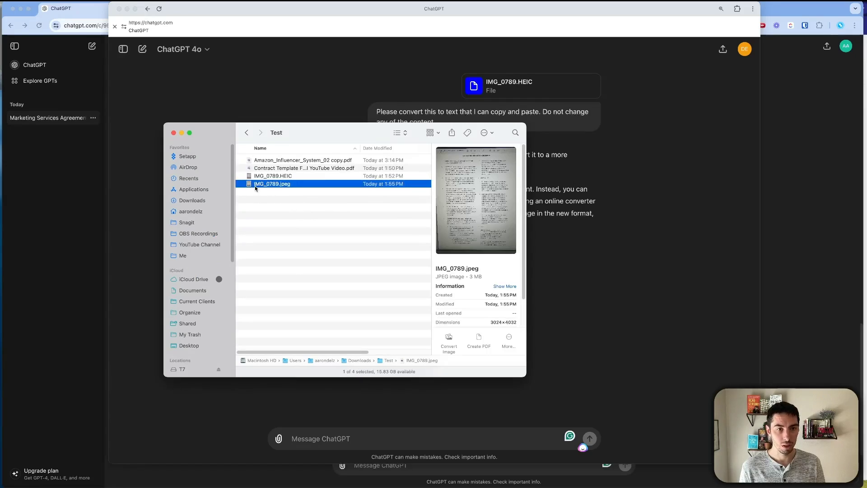
click(257, 177)
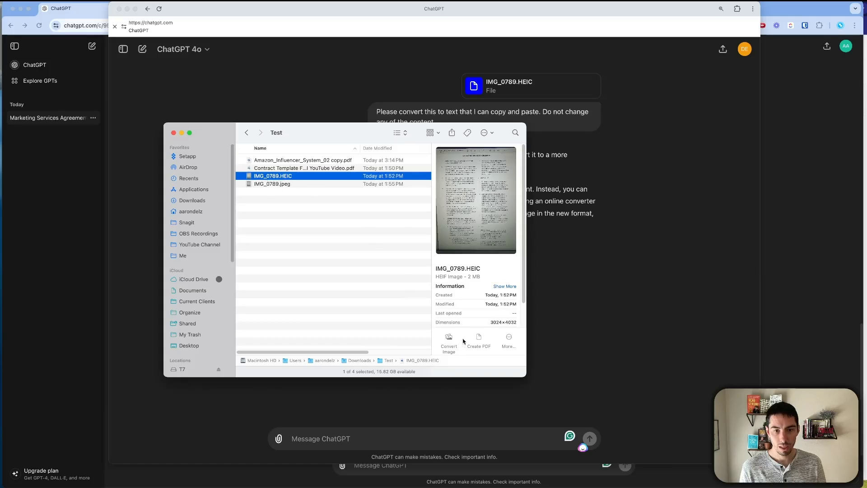
click(449, 339)
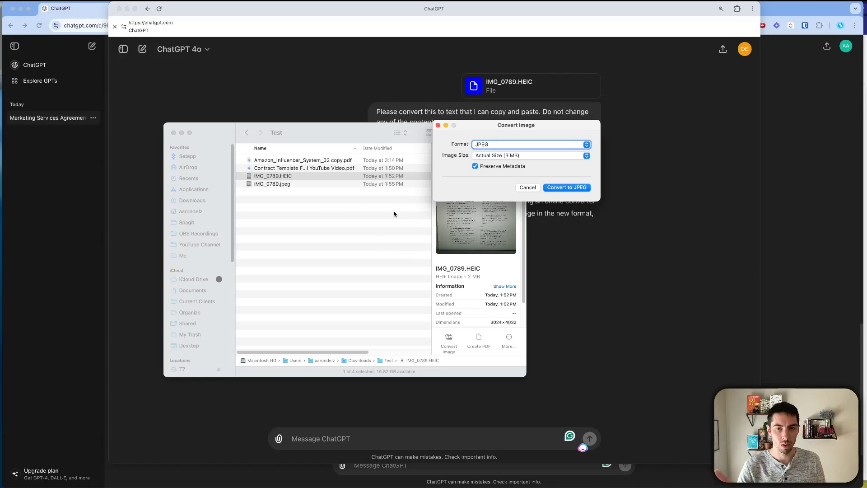
click(561, 188)
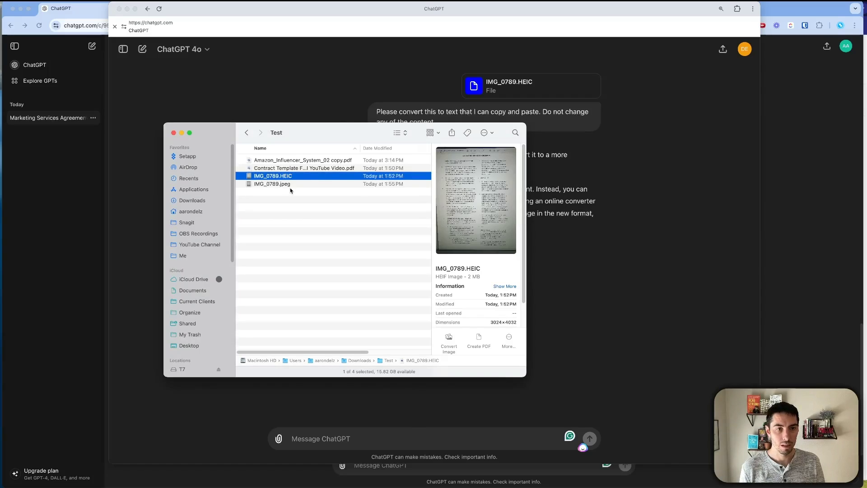
key(Return)
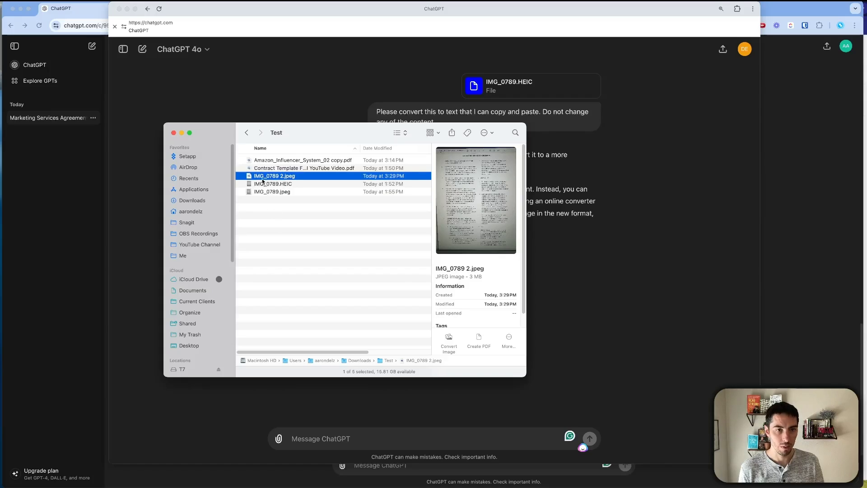
Step: Preview IMG_0789 2.jpeg and attach it to the ChatGPT message box
drag(220, 134, 538, 144)
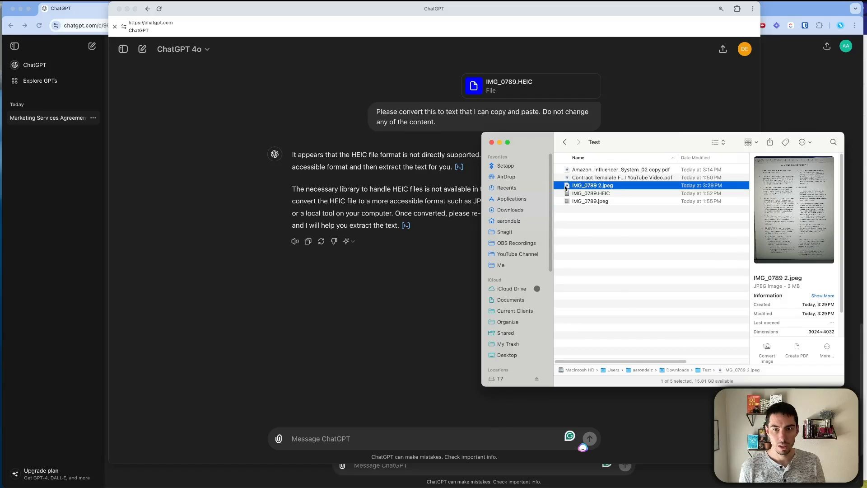
key(space)
key(space)
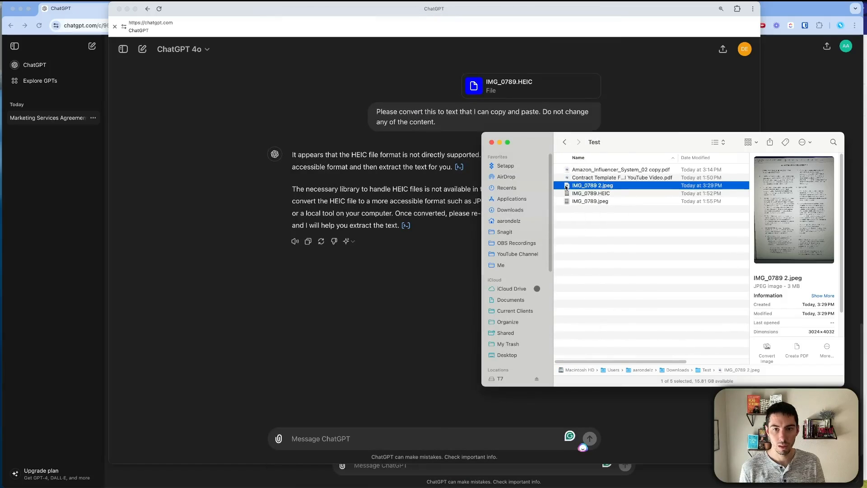
drag(568, 185, 326, 429)
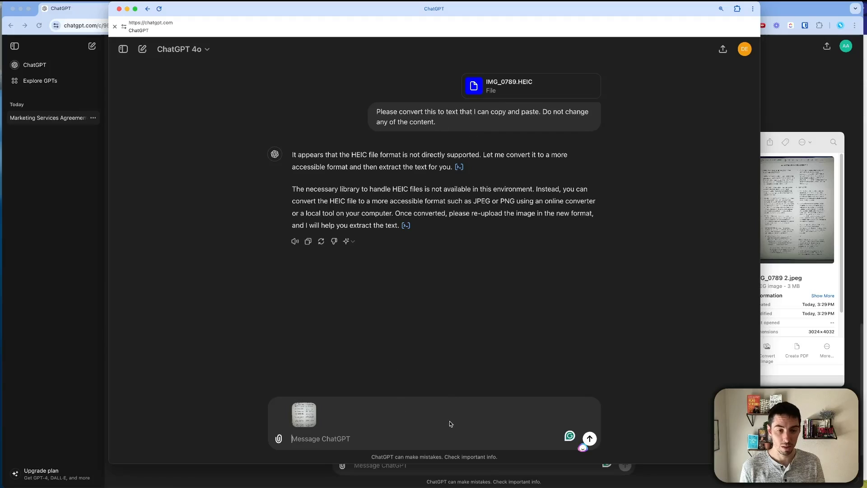
Step: Send IMG_0789 2.jpeg to ChatGPT, then Quick Look the photo from the Test folder beside the reply
click(589, 439)
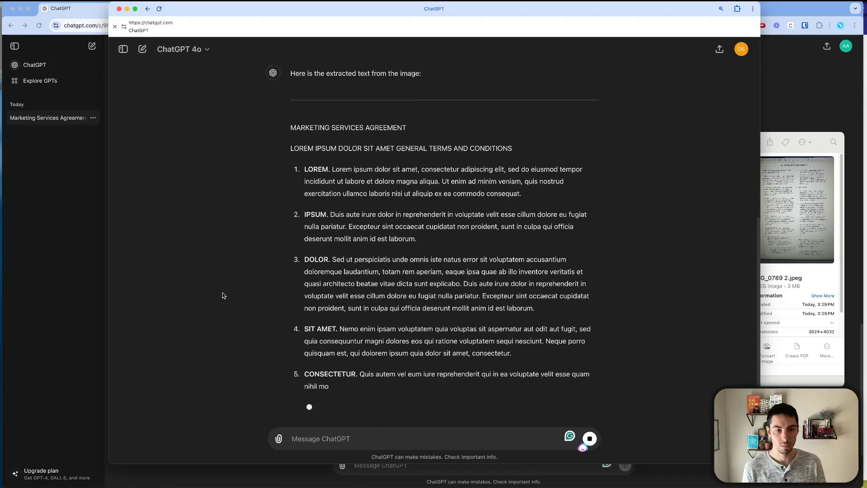
key(super+Tab)
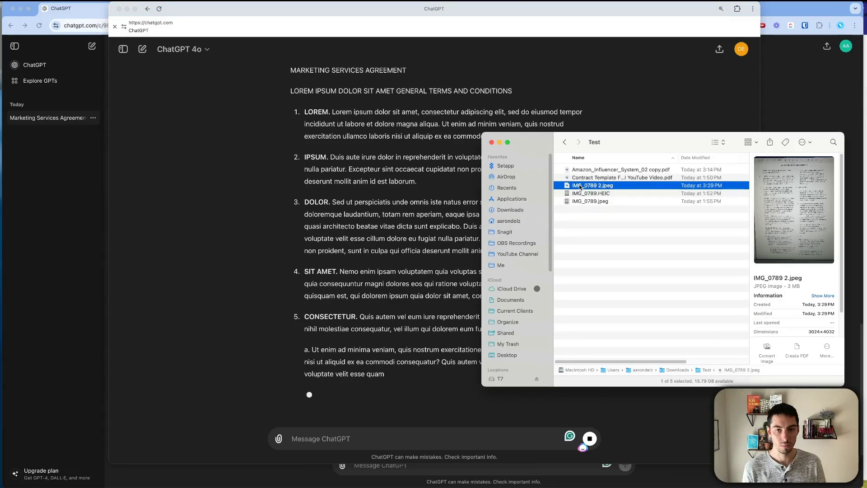
key(space)
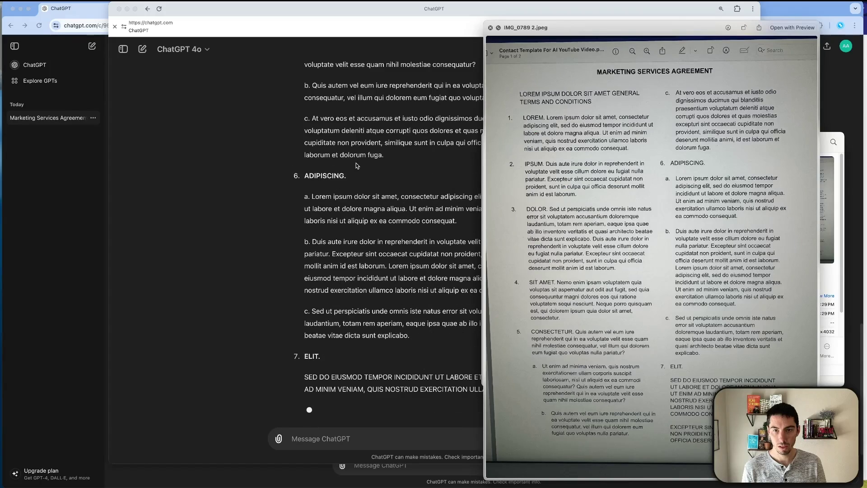
Step: Compare the extracted agreement text against the photo, then close the preview and return to ChatGPT
scroll(356, 166, up, 3)
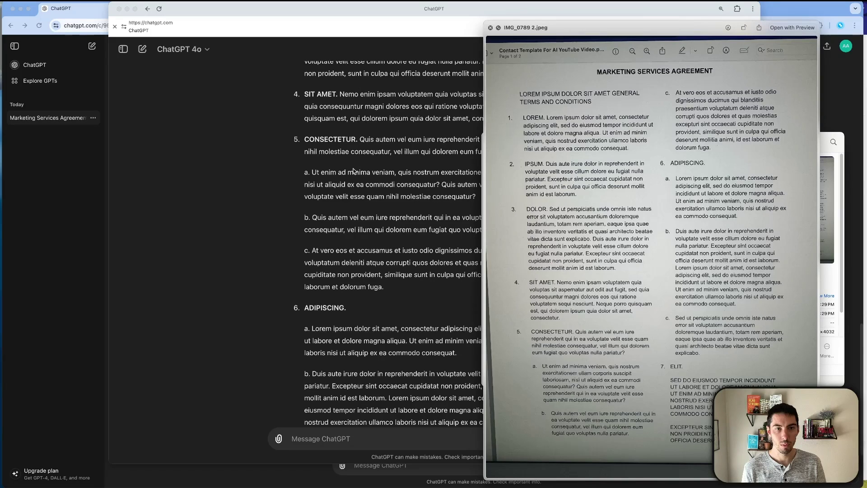
scroll(296, 353, up, 10)
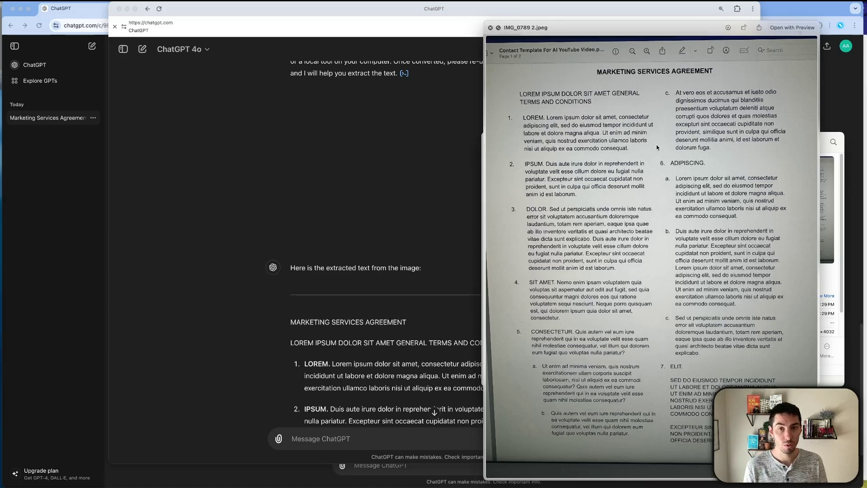
key(space)
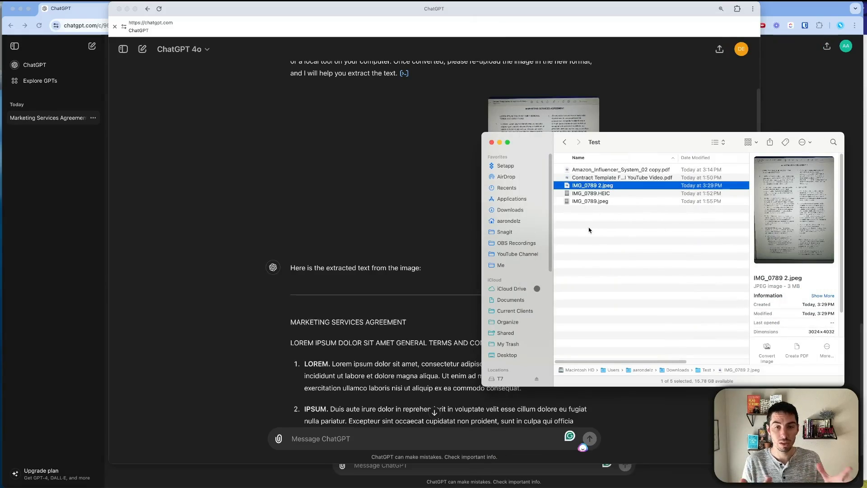
click(438, 306)
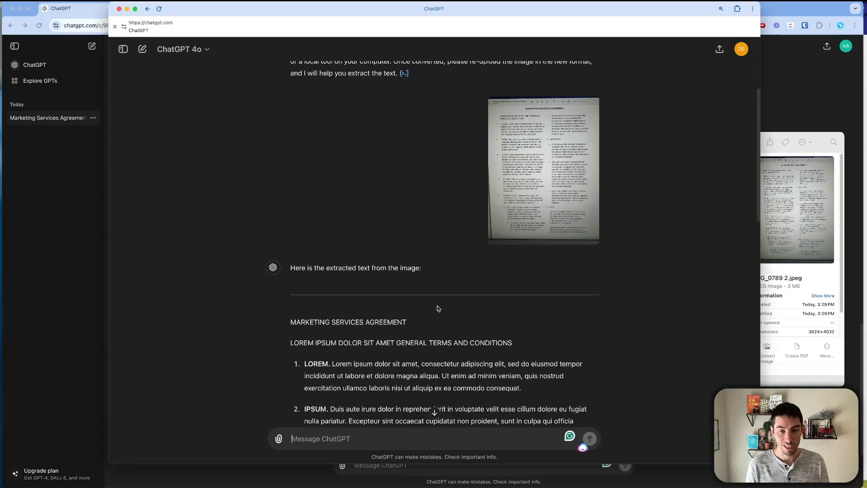
scroll(438, 306, down, 10)
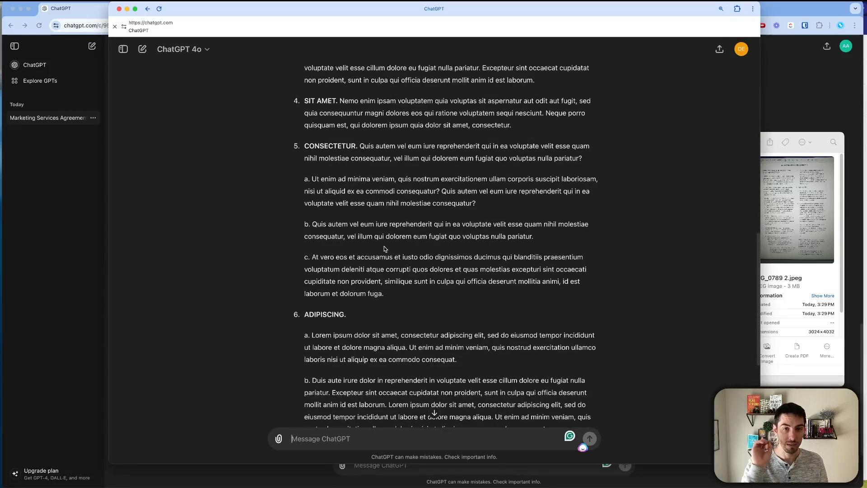